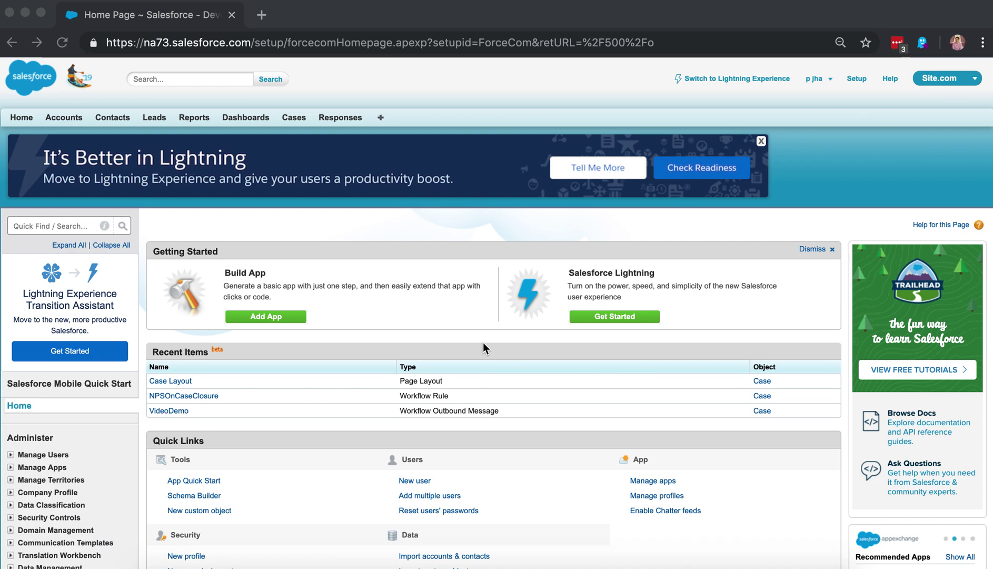
Open the Salesforce Setup home page and put the cursor in the Quick Find box
click(403, 216)
click(858, 80)
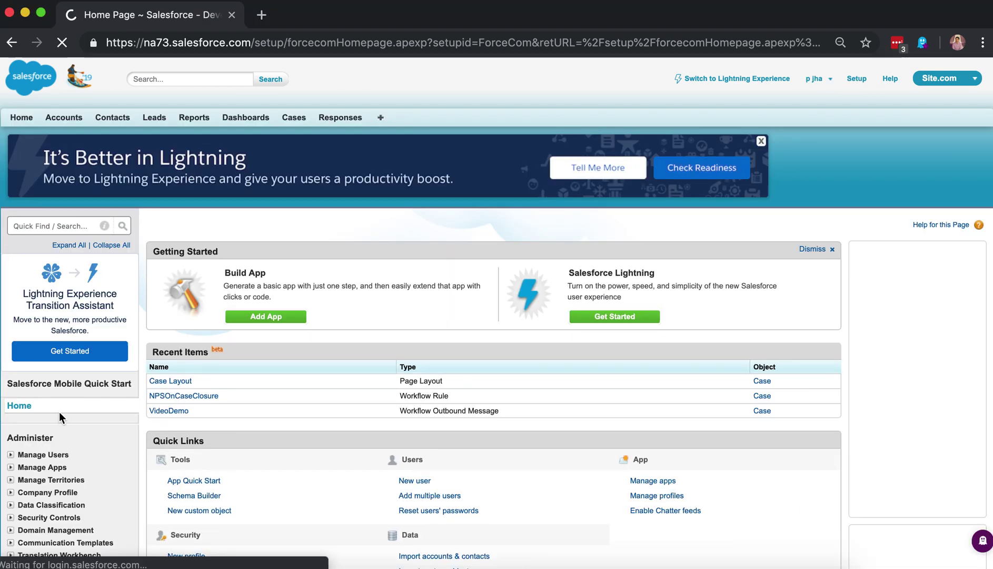
click(63, 226)
Search Quick Find for 'outb', open the Outbound Messages list, and select VideoDemo
text(outb)
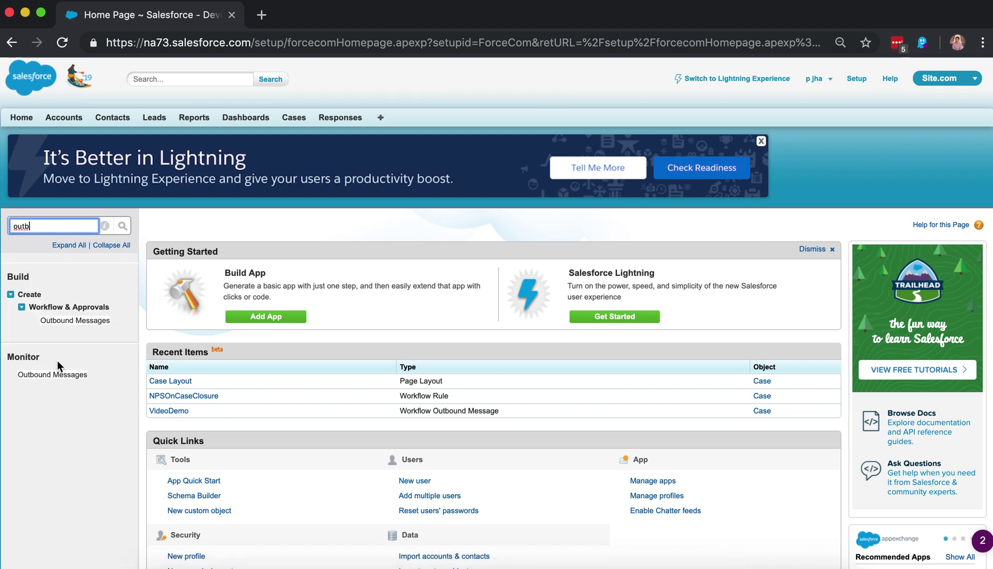
click(58, 375)
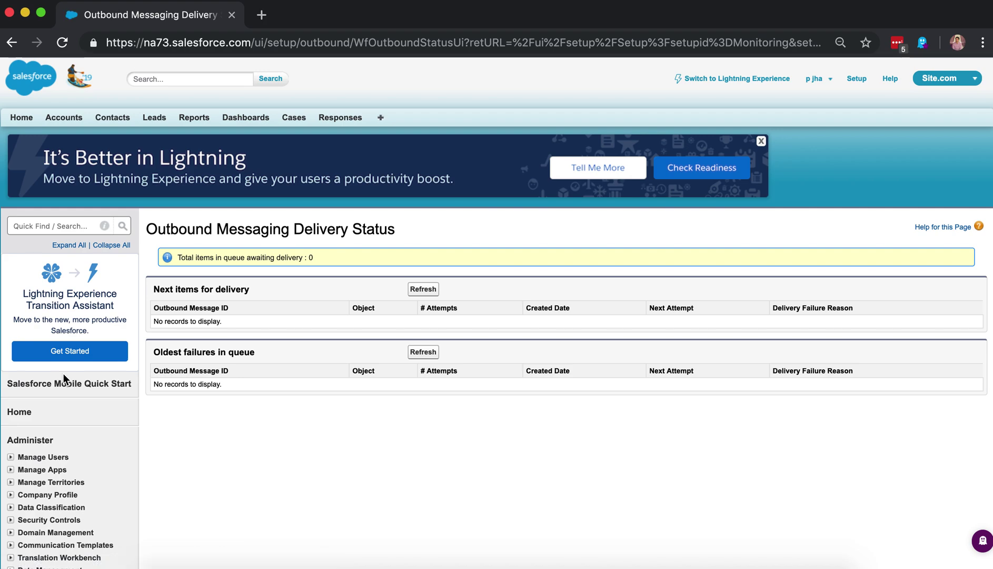
click(63, 227)
text(outb)
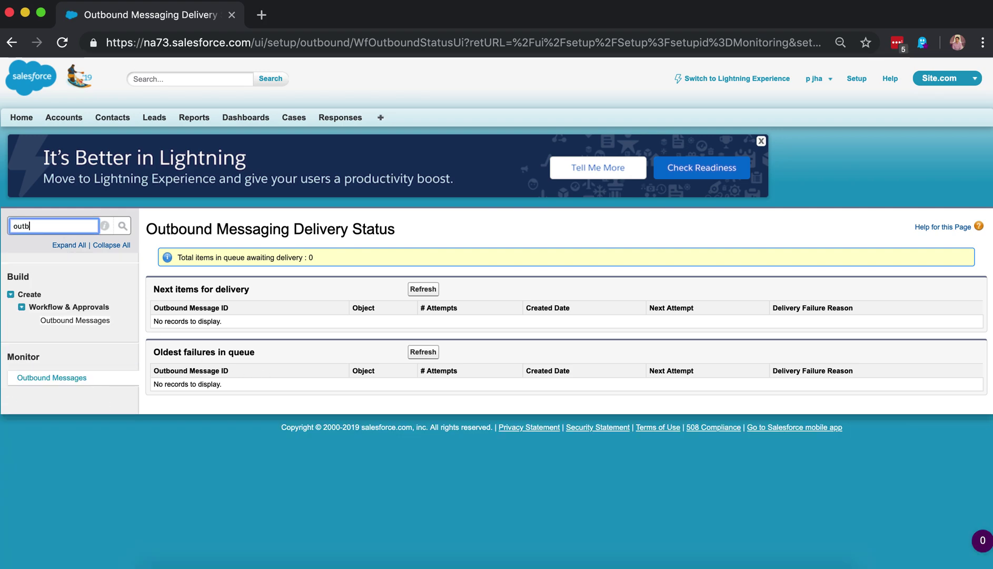
click(75, 322)
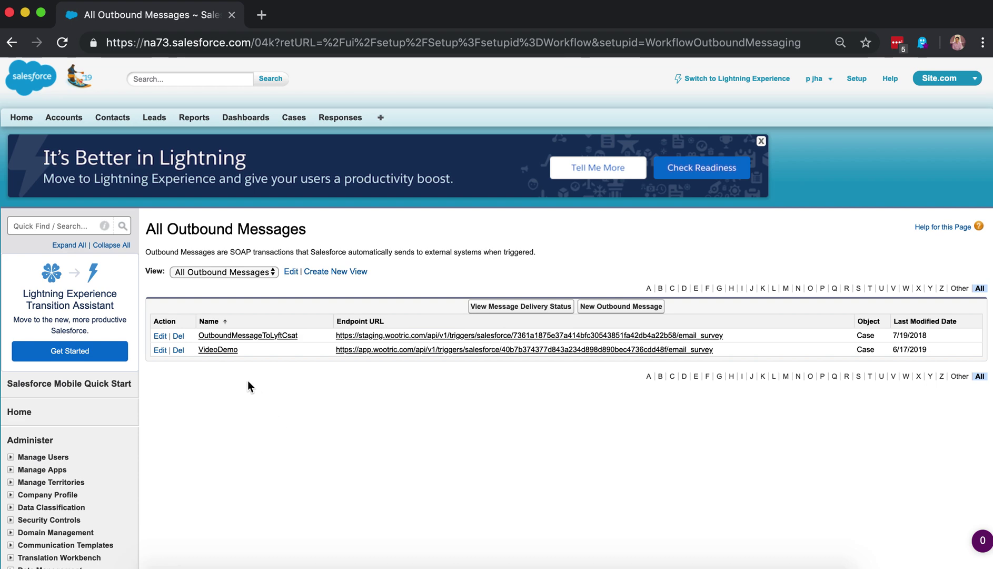
click(220, 352)
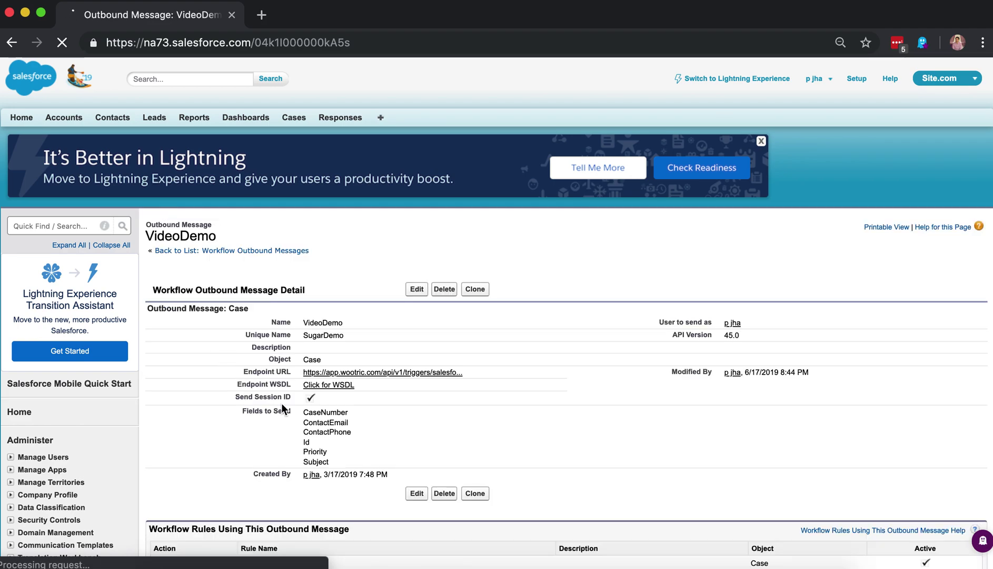
Put the VideoDemo outbound message into edit mode and scroll through its endpoint and fields
click(416, 287)
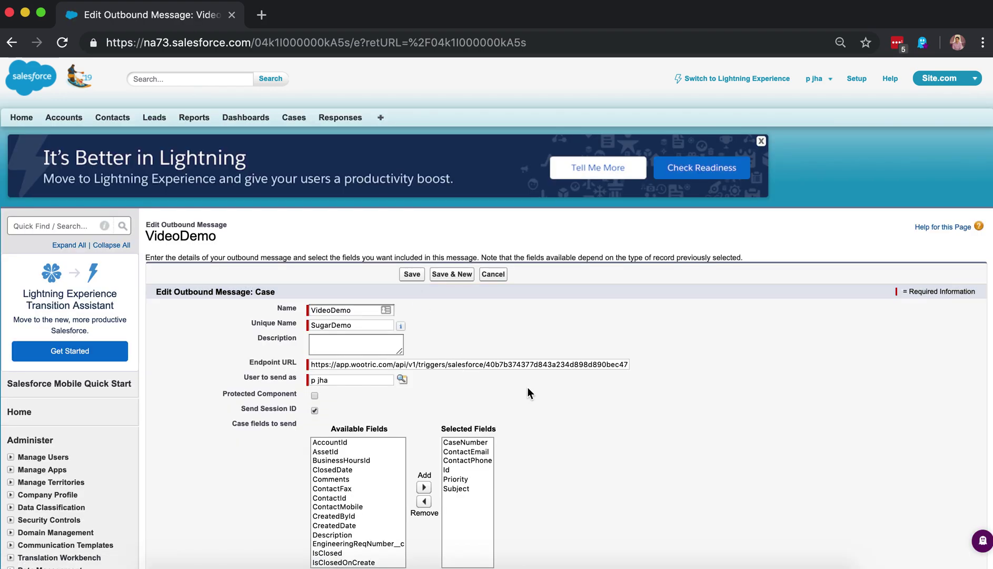
scroll(512, 423, down, 2)
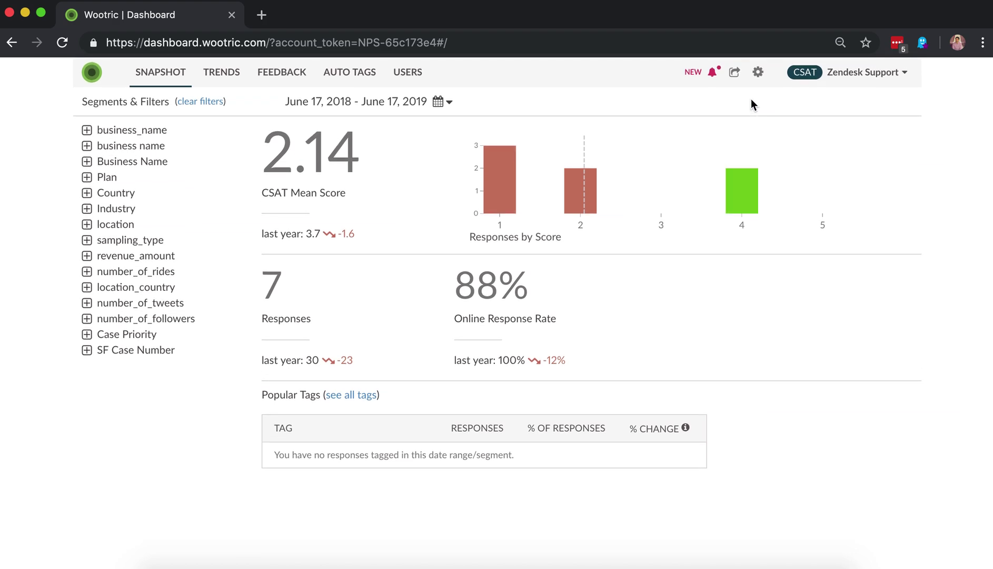
In Wootric, go to Settings > Integrations > Trigger Surveys and open the Salesforce workflows card
click(758, 73)
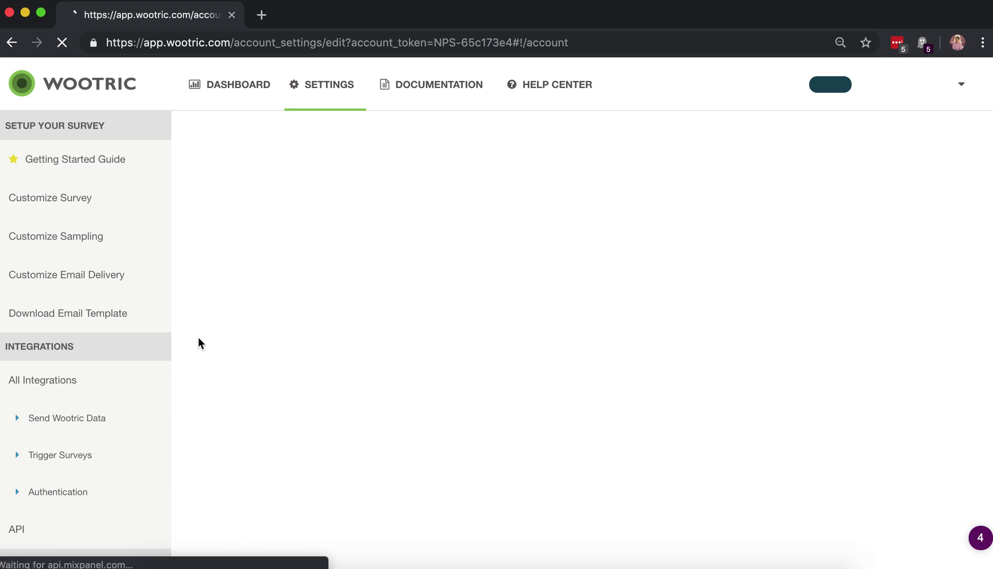
click(110, 460)
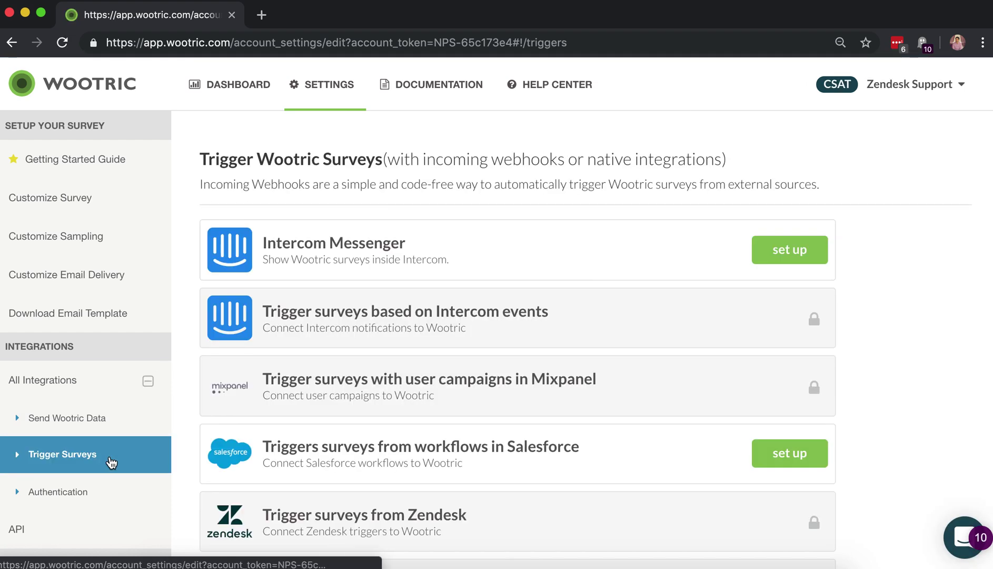
click(454, 457)
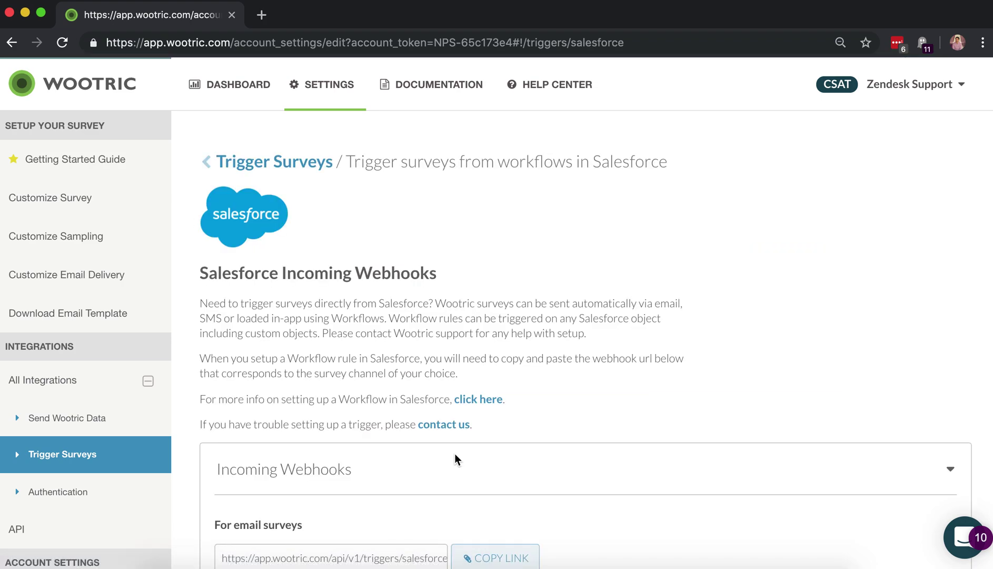
Copy the email-survey incoming webhook URL and check it in VideoDemo's Endpoint URL field
scroll(455, 453, down, 2)
scroll(454, 453, down, 3)
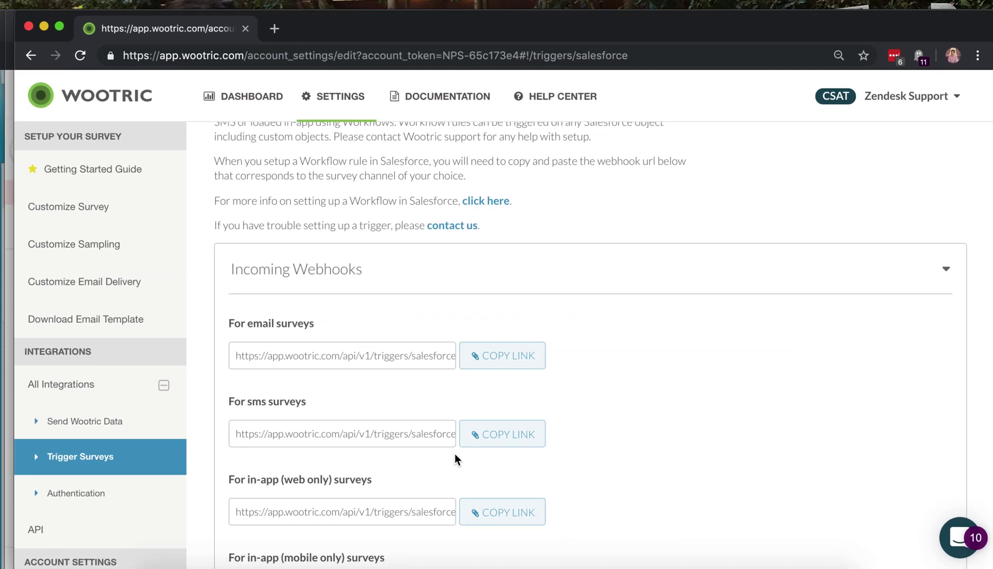
scroll(680, 372, down, 1)
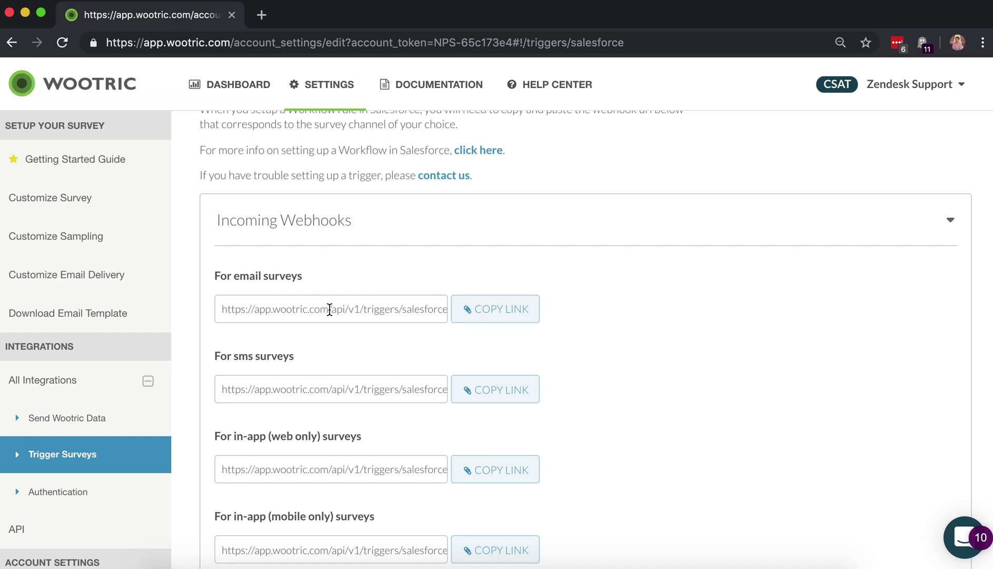
scroll(627, 361, down, 1)
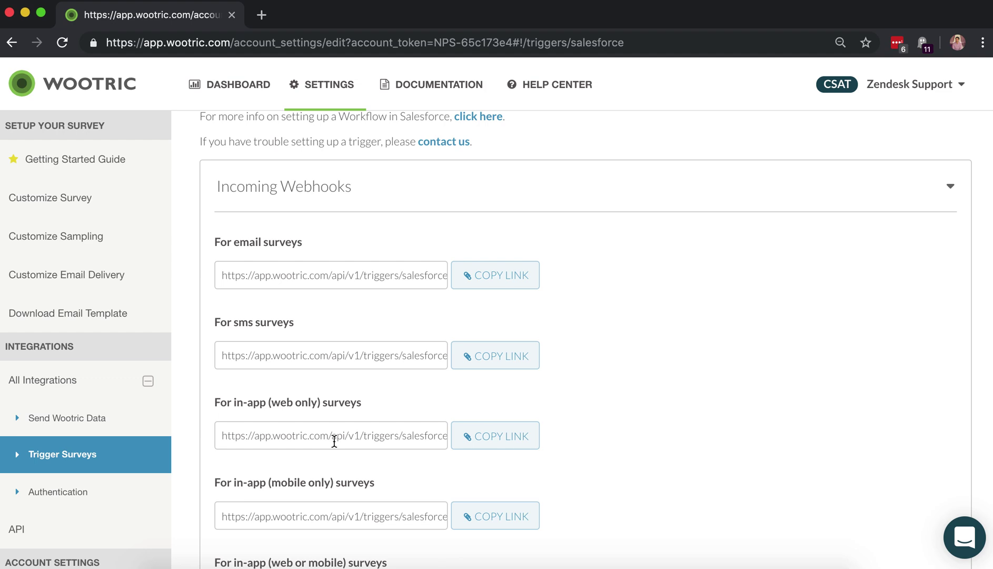
scroll(335, 442, down, 1)
scroll(335, 441, down, 2)
scroll(335, 441, up, 4)
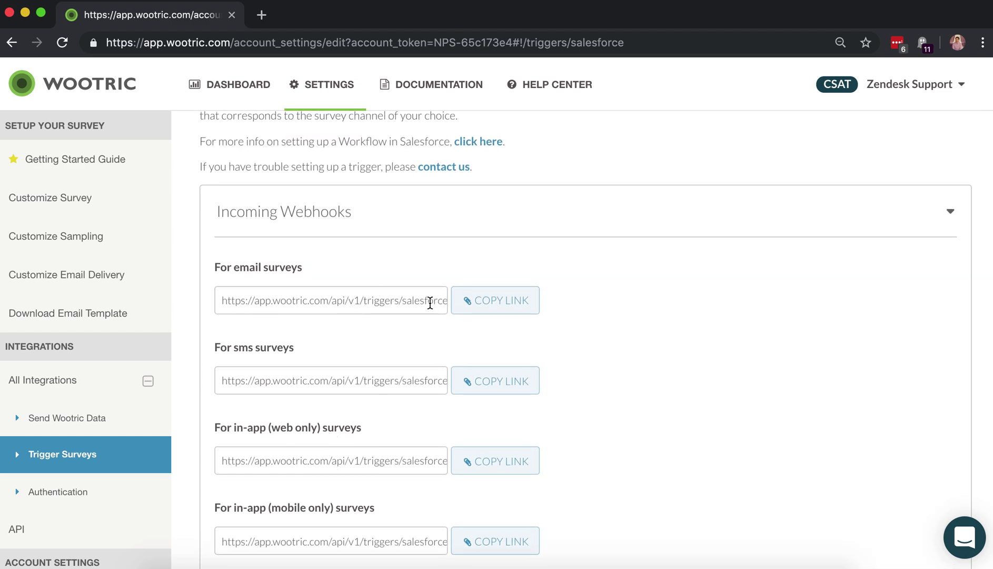
click(485, 306)
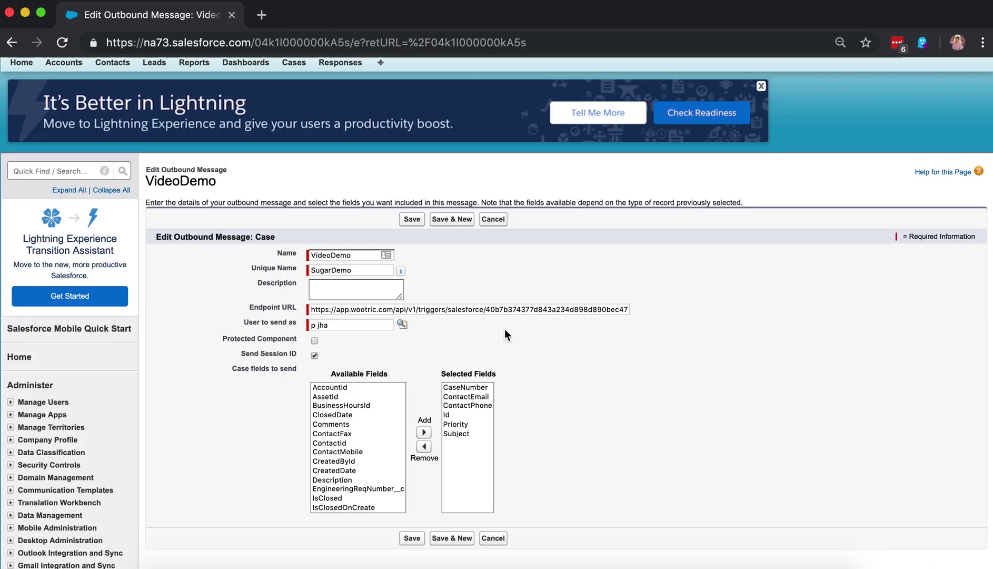
click(481, 308)
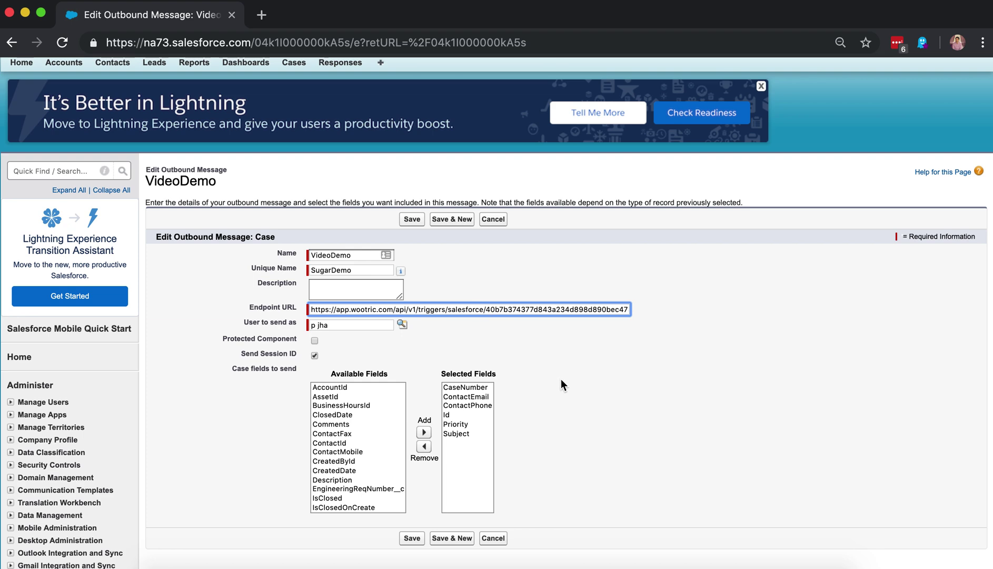
Remove ContactPhone from VideoDemo's selected fields, keeping session ID sending on, and save
scroll(561, 379, down, 2)
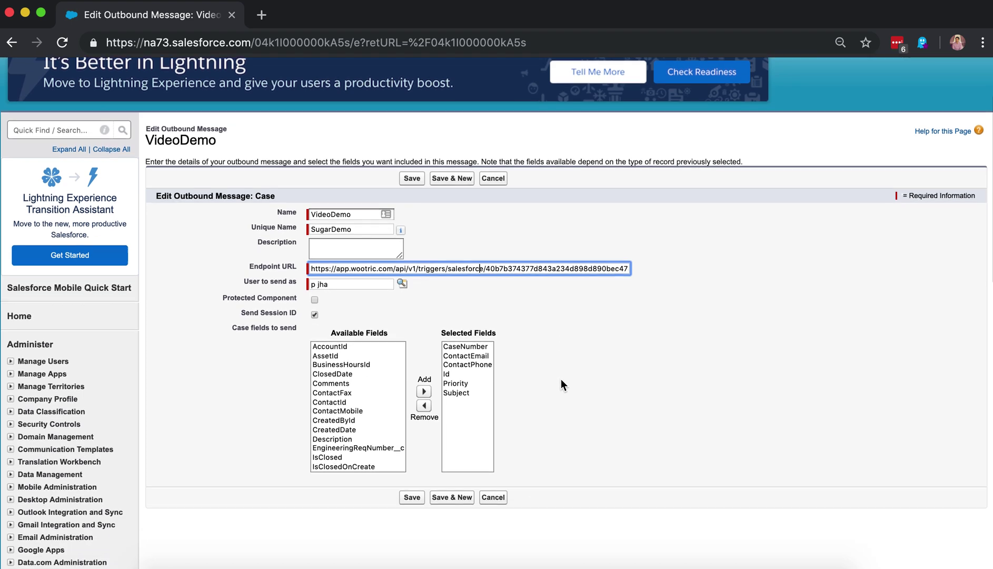
click(313, 315)
click(314, 314)
click(480, 366)
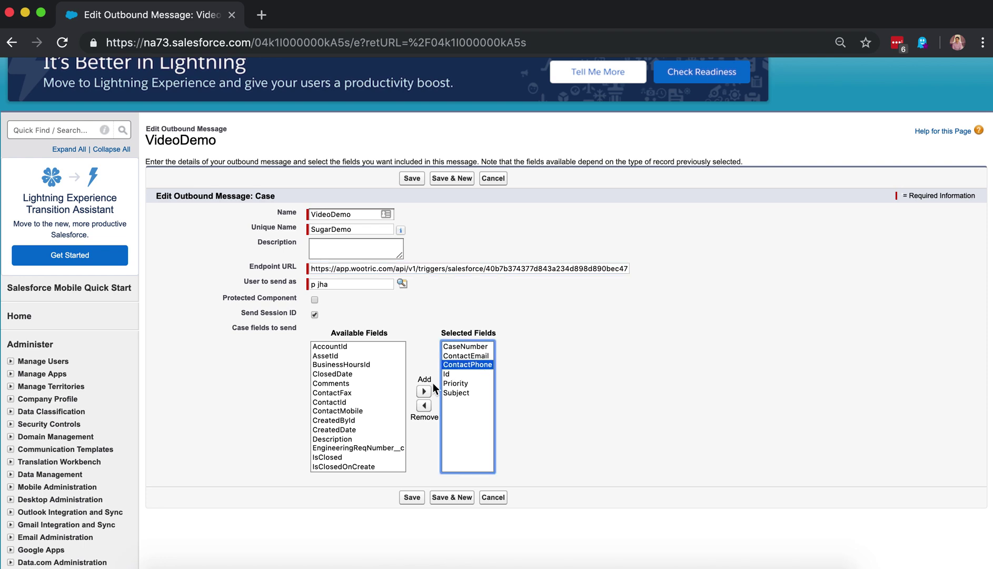
click(424, 406)
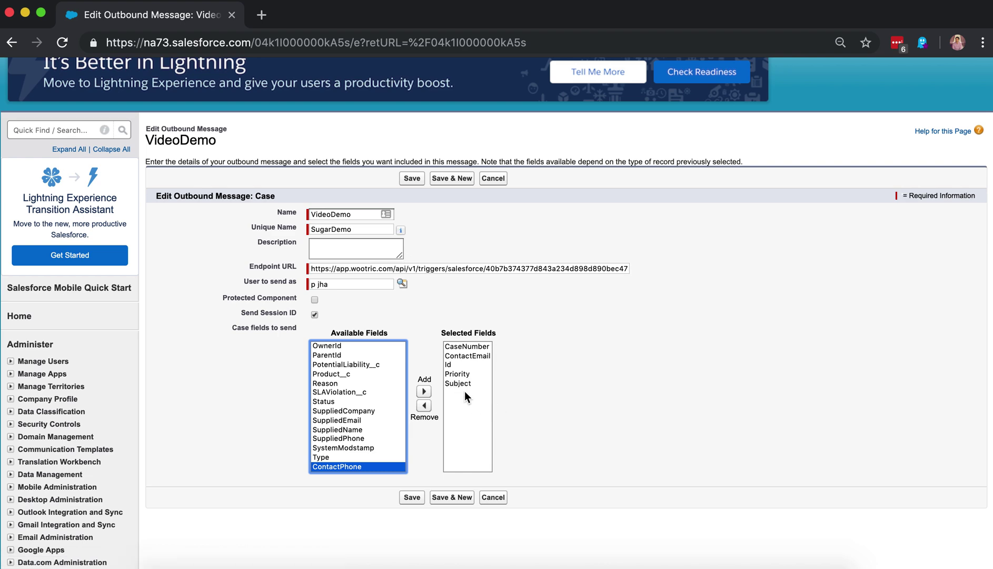
click(416, 500)
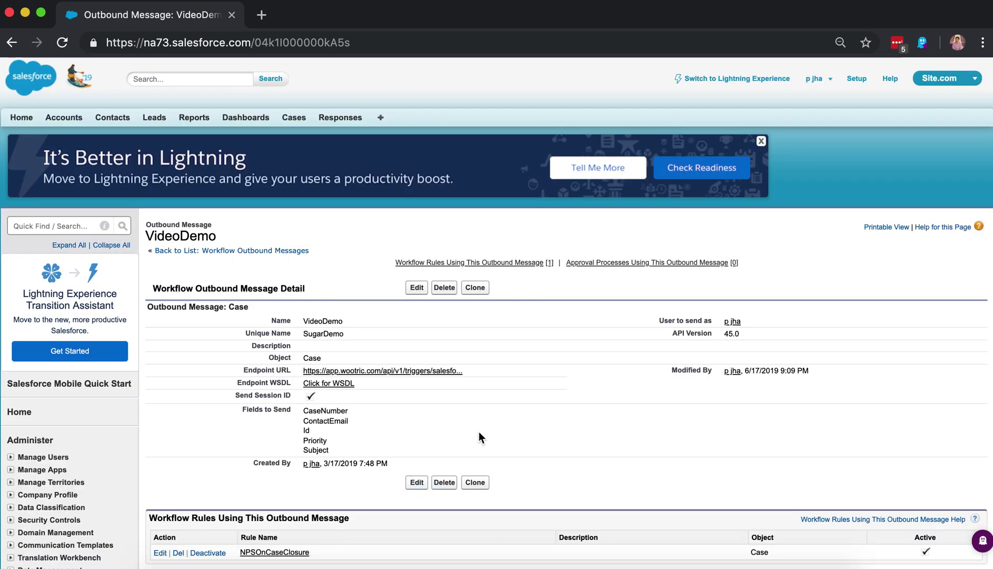
Open the NPSOnCaseClosure workflow rule, change its name prefix from NPS to CSAT, and save
scroll(480, 428, down, 3)
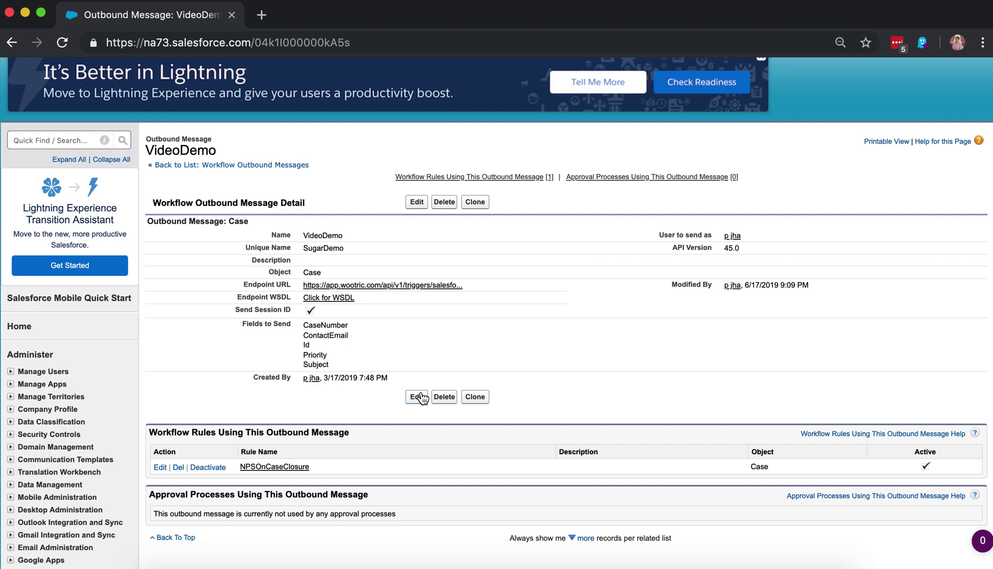
click(287, 468)
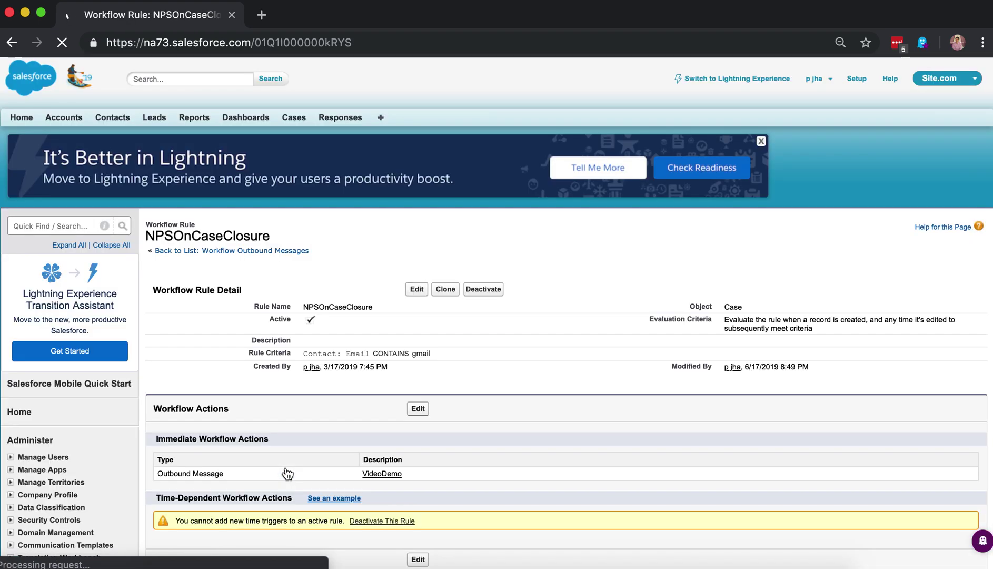
scroll(393, 430, down, 2)
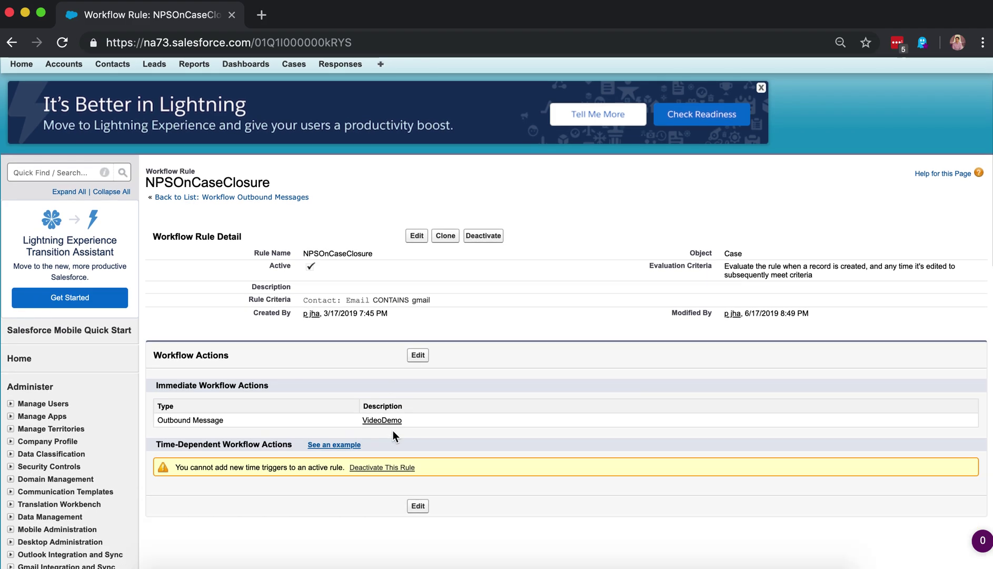
click(416, 236)
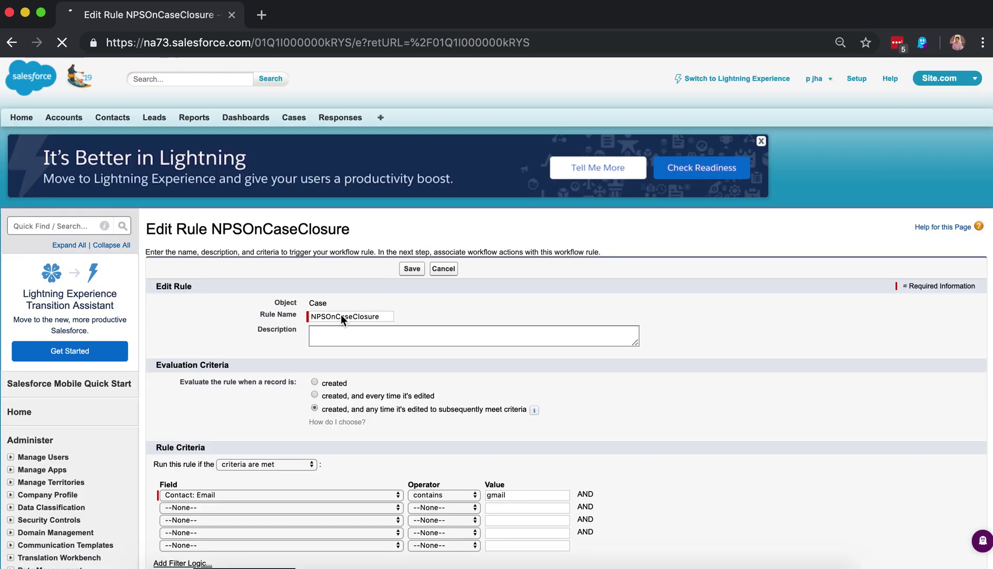
click(327, 316)
key(BackSpace)
key(BackSpace)
key(BackSpace)
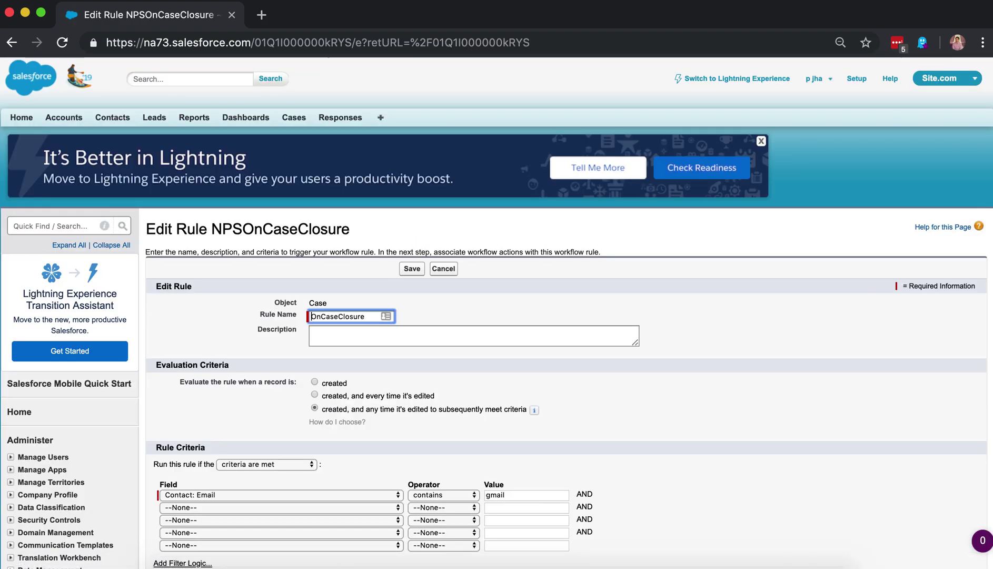
text(CSAT)
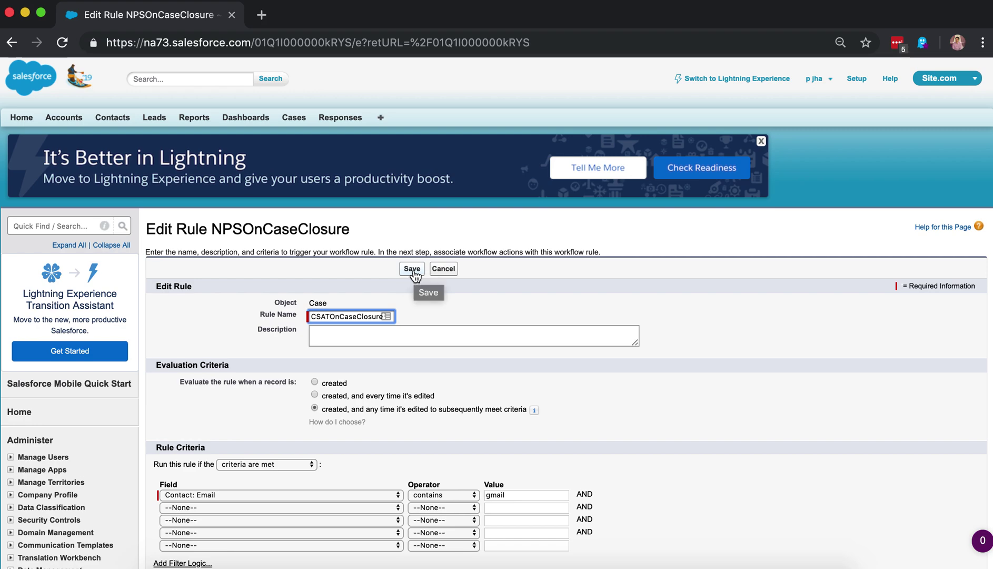
scroll(443, 339, down, 3)
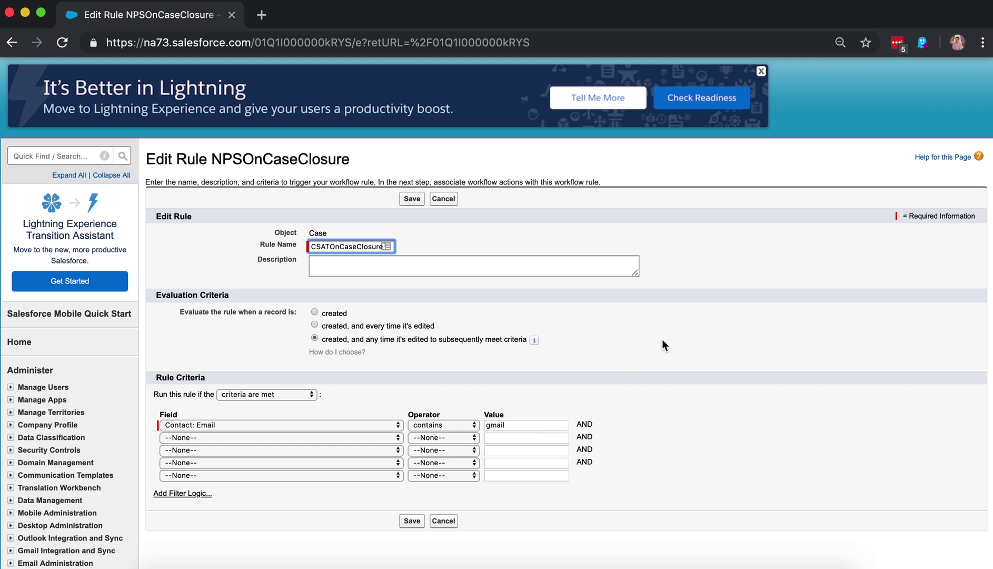
click(411, 521)
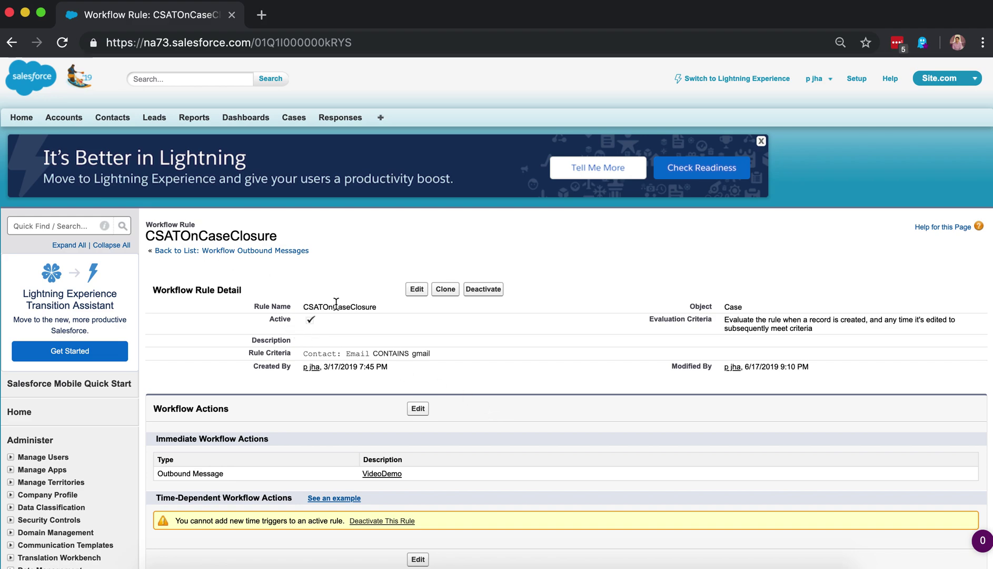
Open VideoDemo from the rule's Immediate Workflow Actions, then switch windows with Cmd+`
scroll(415, 449, down, 2)
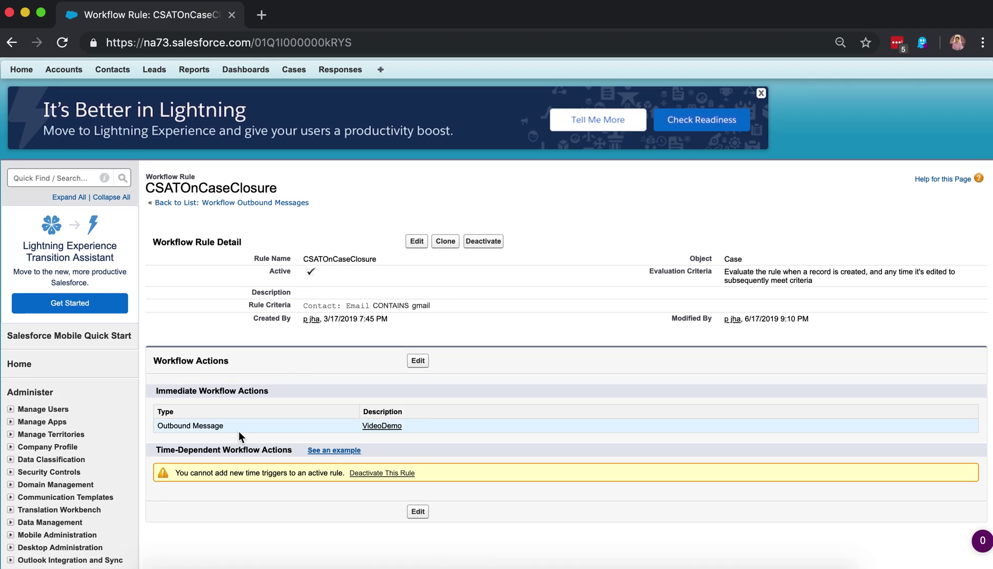
click(382, 427)
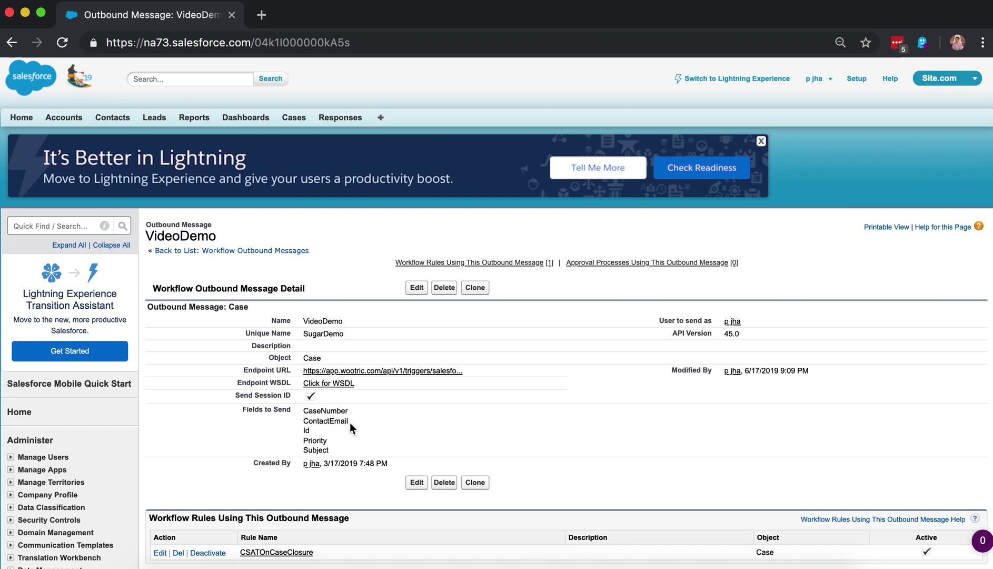
key(super+grave)
key(super+grave)
Review Wootric's Salesforce field mapping: object name Case and ContactEmail as the email identifier
click(679, 346)
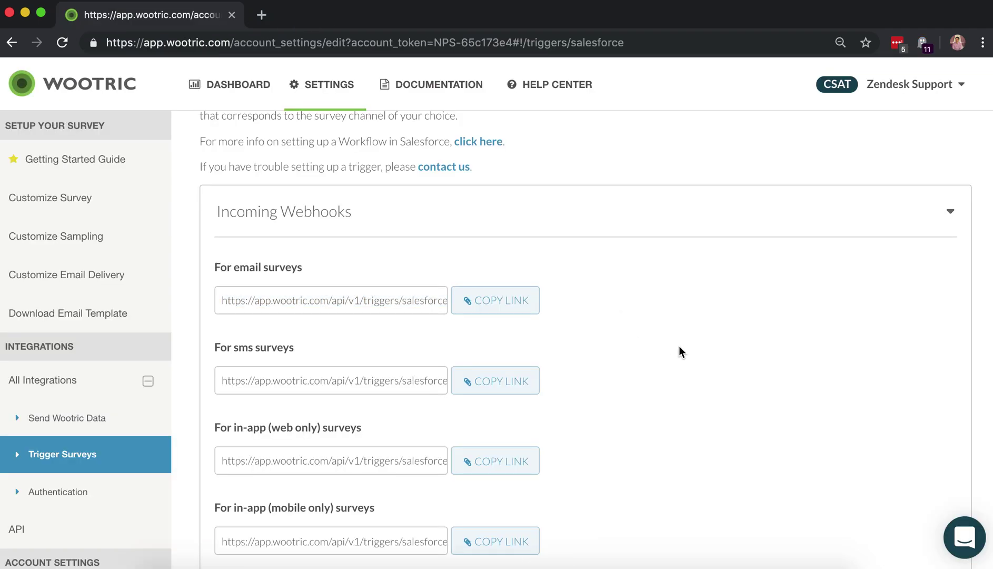
scroll(616, 352, down, 10)
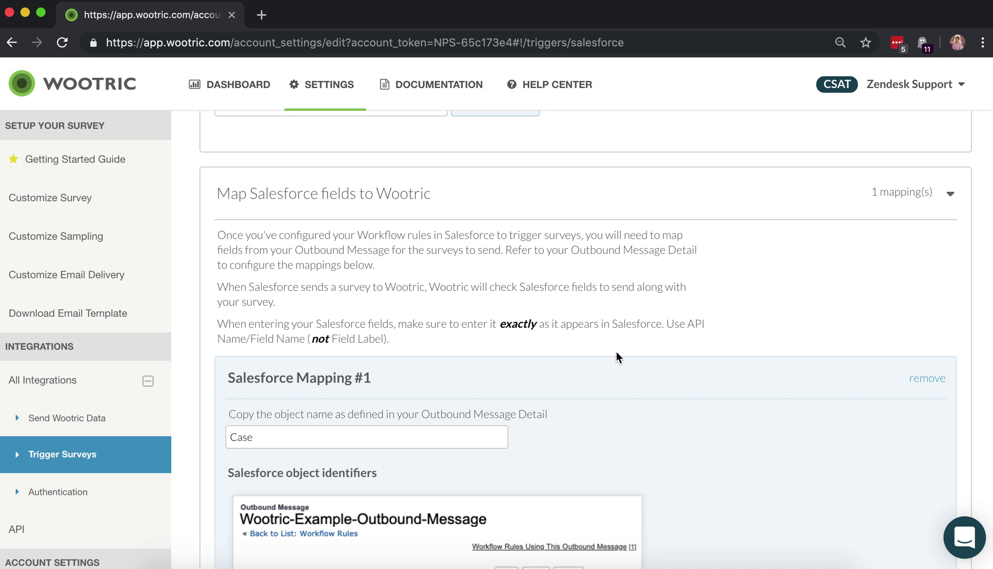
scroll(616, 351, down, 2)
scroll(617, 351, down, 3)
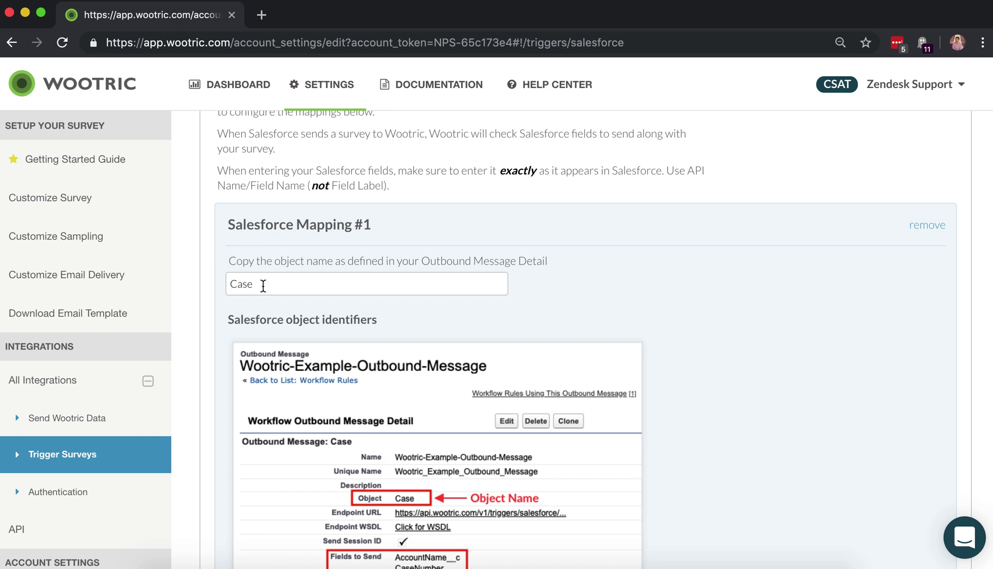
drag(261, 284, 228, 283)
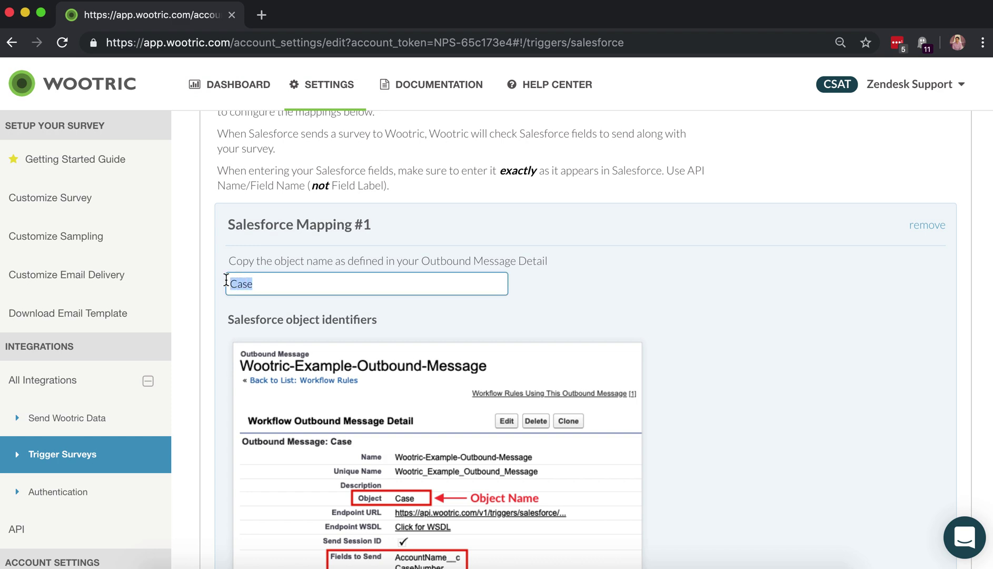
click(615, 305)
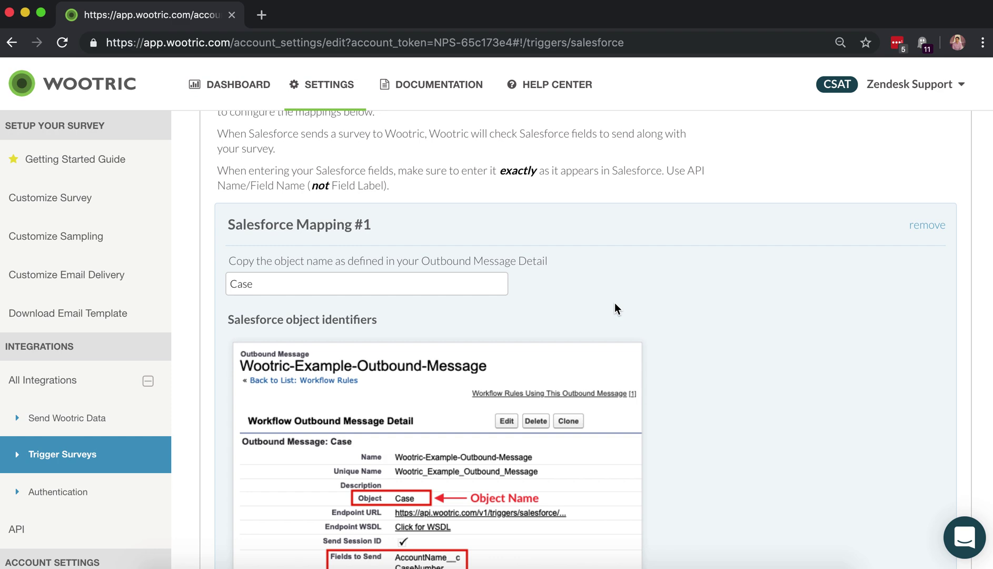
scroll(614, 308, down, 1)
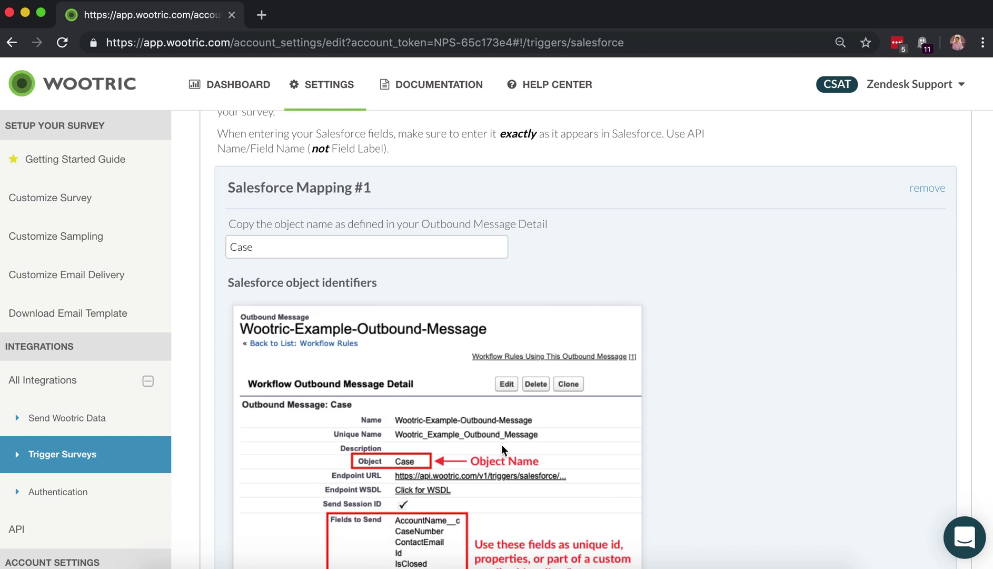
scroll(502, 447, down, 3)
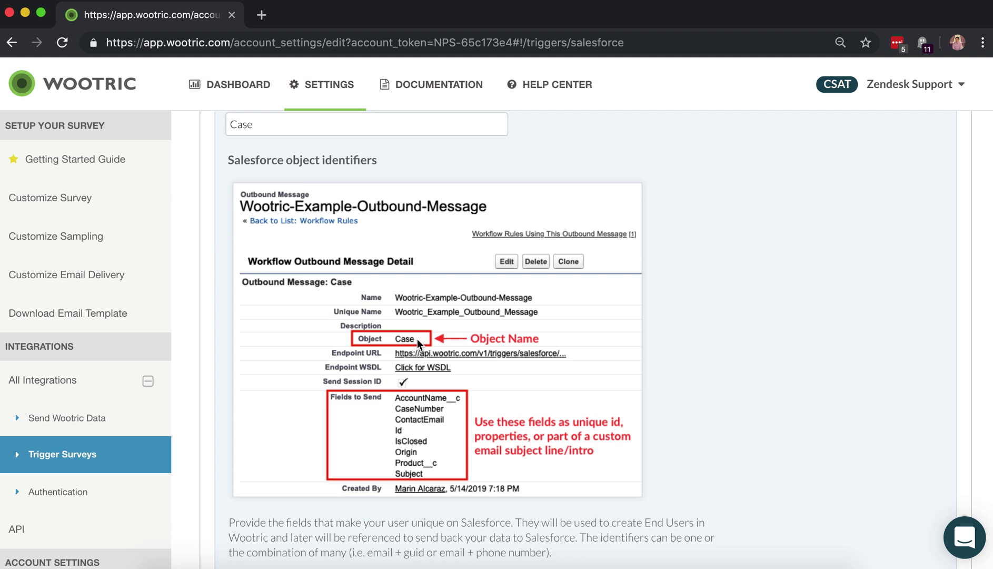
scroll(433, 420, down, 1)
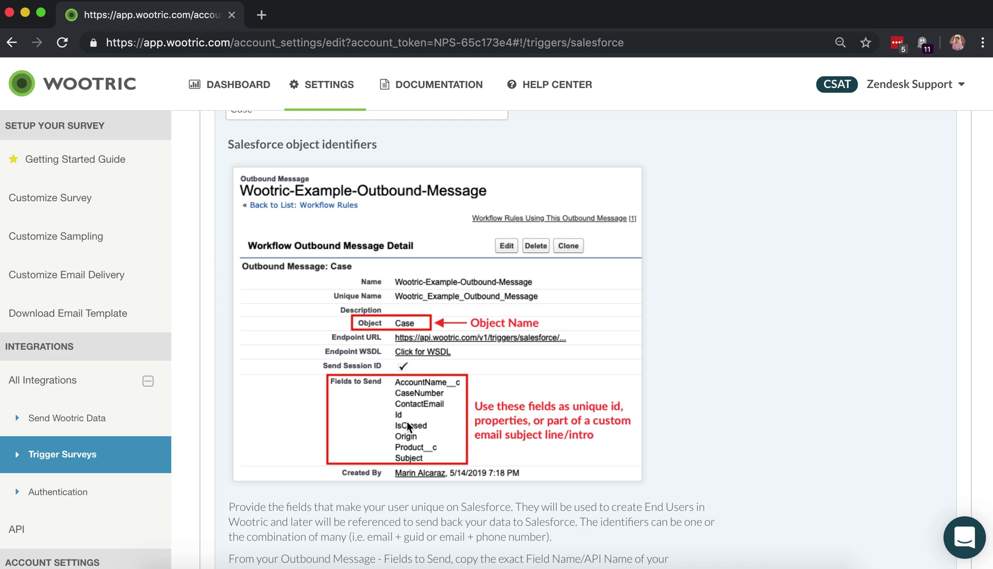
scroll(407, 421, down, 5)
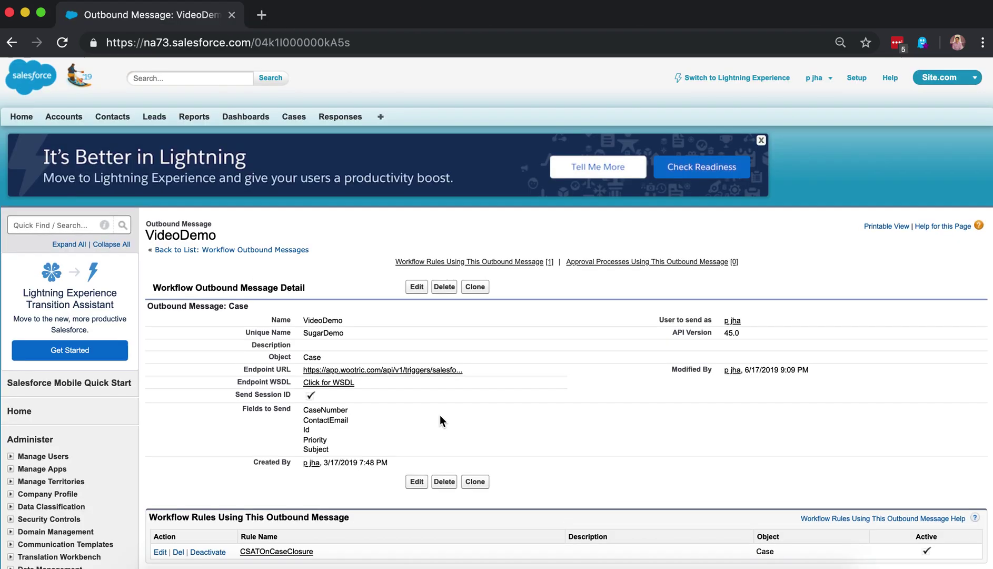
scroll(440, 416, down, 3)
click(278, 433)
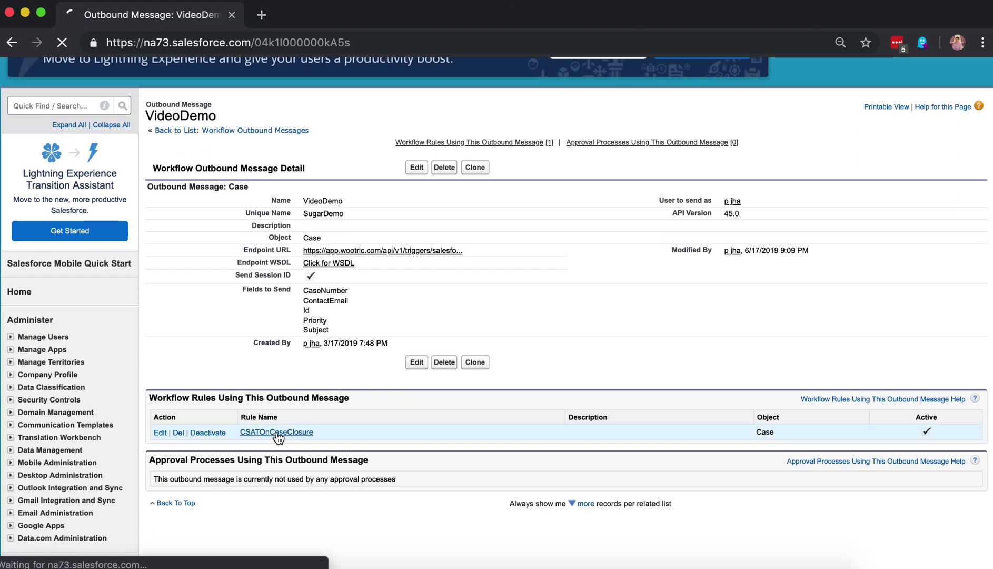
scroll(375, 411, left, 3)
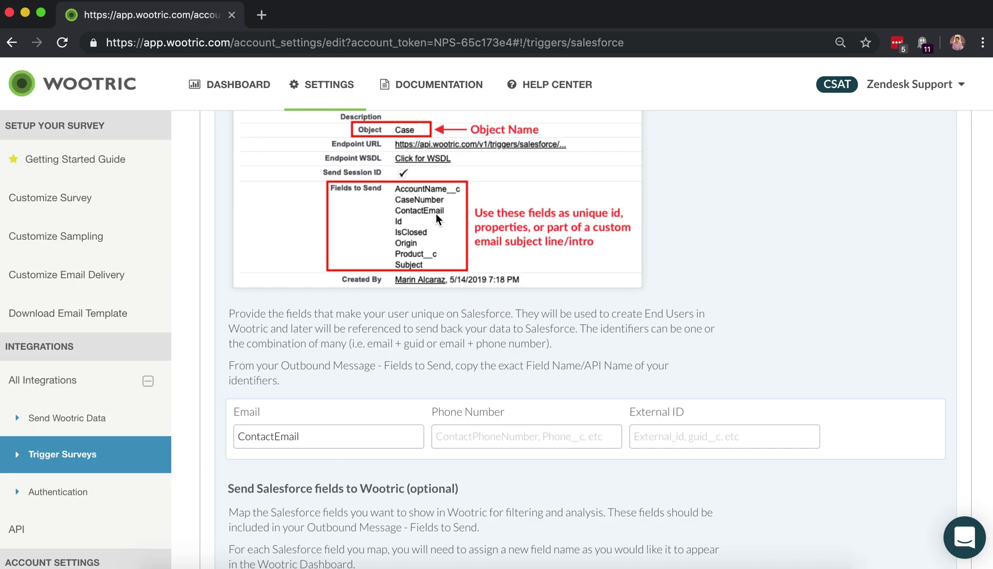
Scroll to the rows mapping Priority to Case Priority and CaseNumber to SF Case Number
scroll(462, 395, down, 1)
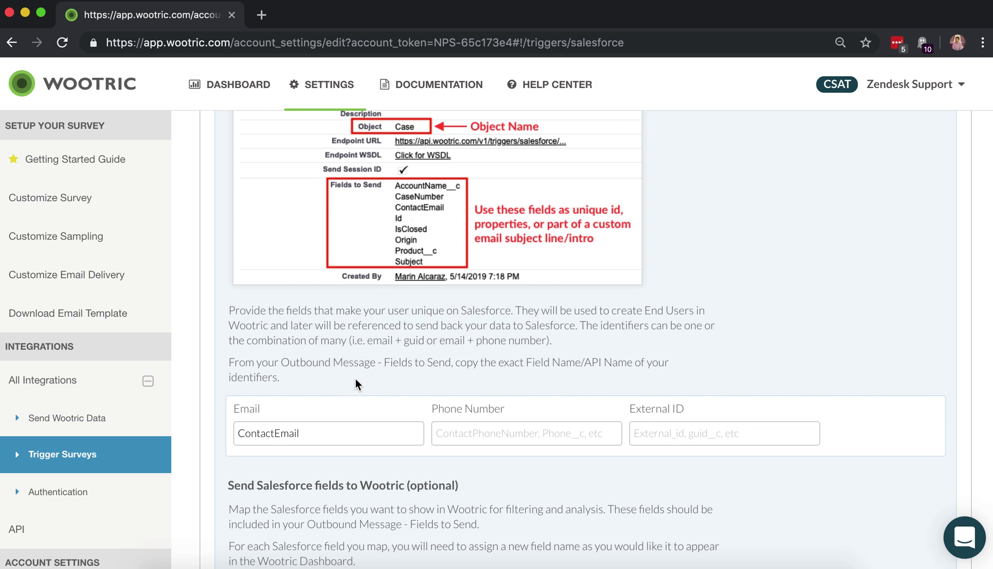
scroll(356, 378, down, 5)
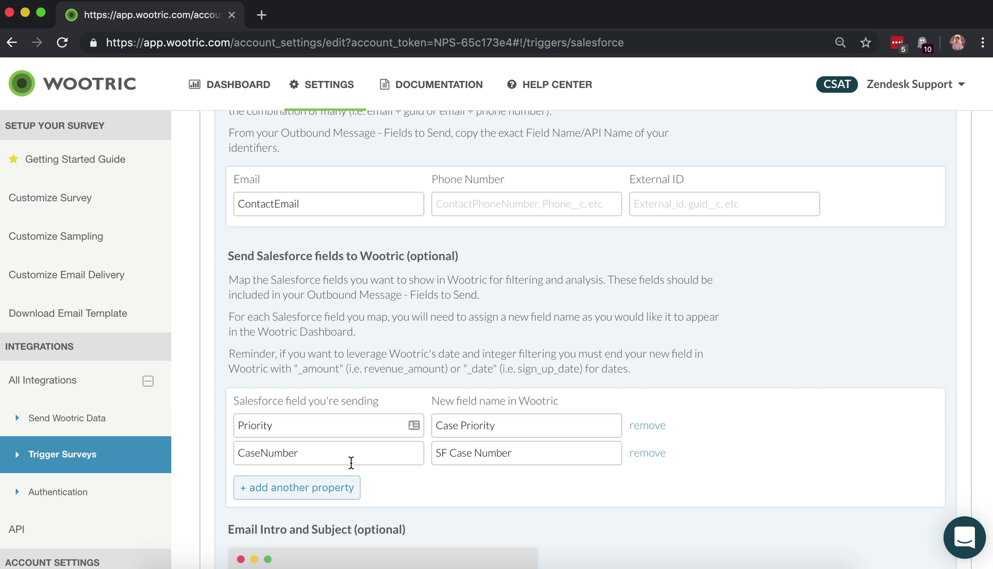
Scroll through Wootric's Salesforce settings to verify the Case Priority and SF Case Number mappings
scroll(467, 461, down, 10)
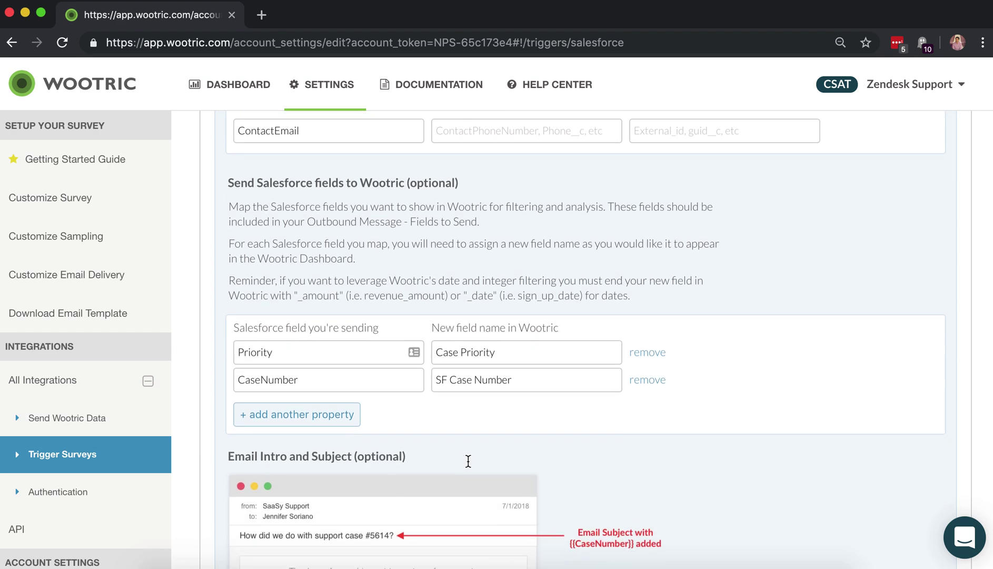
scroll(467, 461, down, 5)
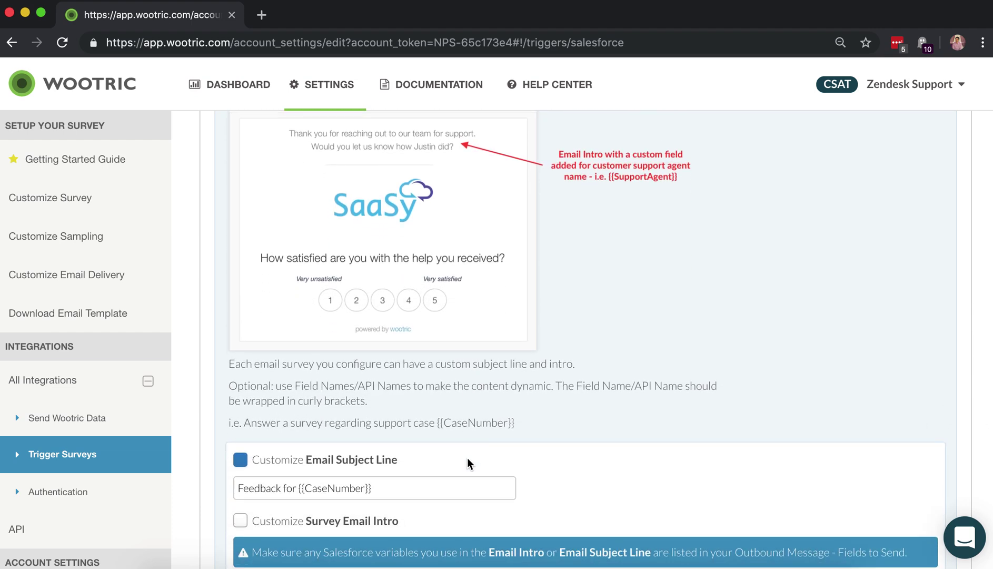
scroll(469, 462, down, 3)
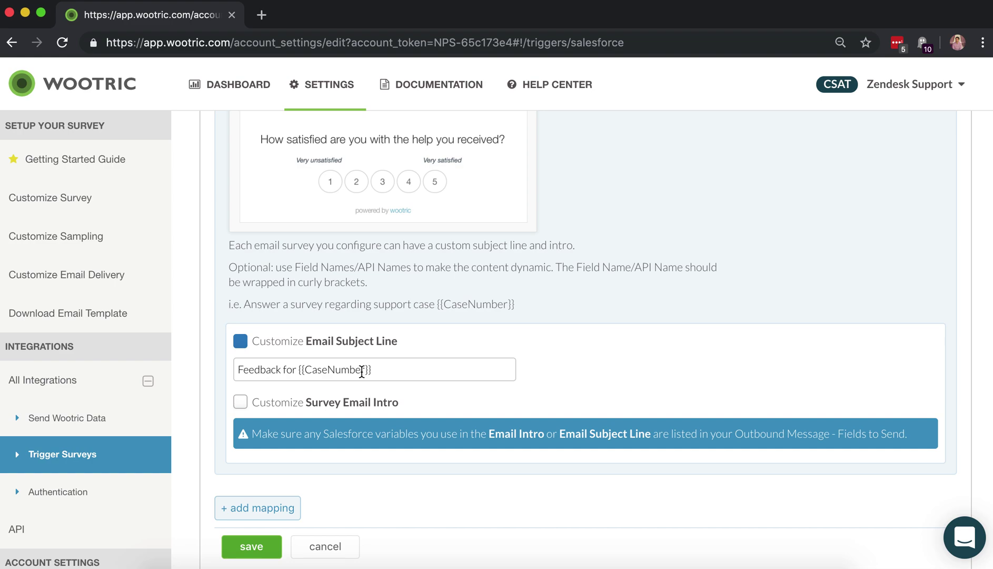
scroll(461, 340, up, 7)
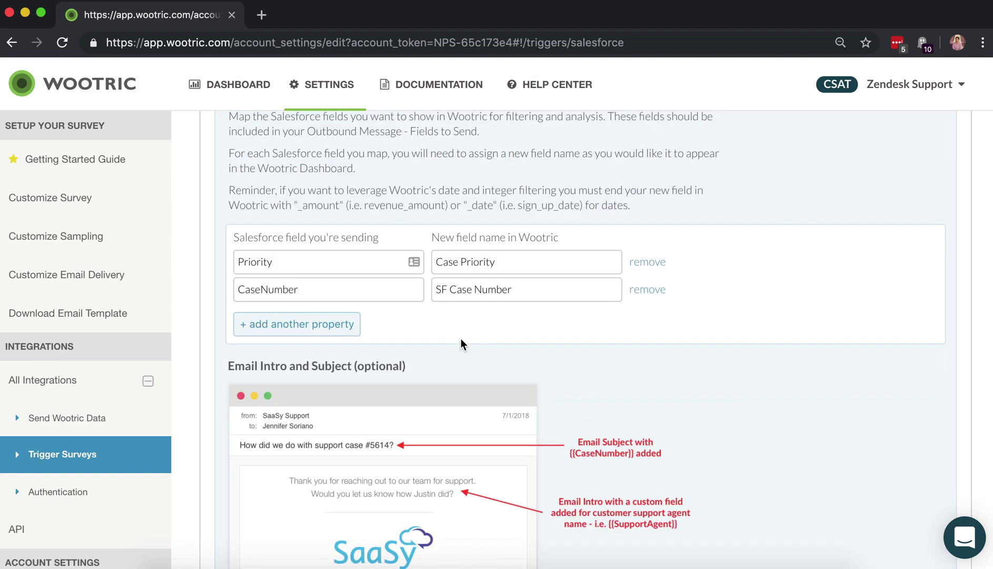
scroll(461, 343, up, 3)
scroll(461, 343, up, 9)
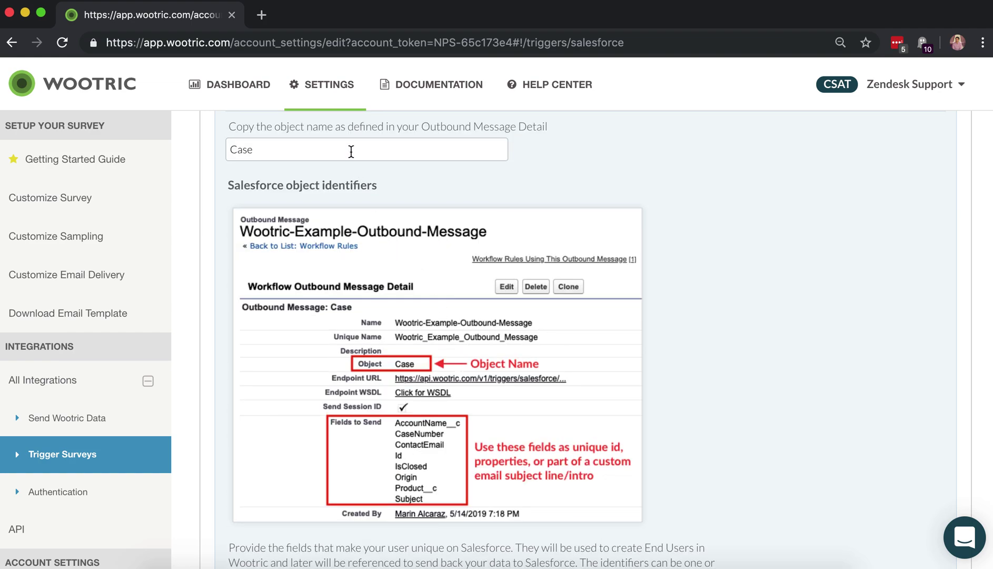
scroll(396, 220, down, 2)
scroll(396, 220, down, 6)
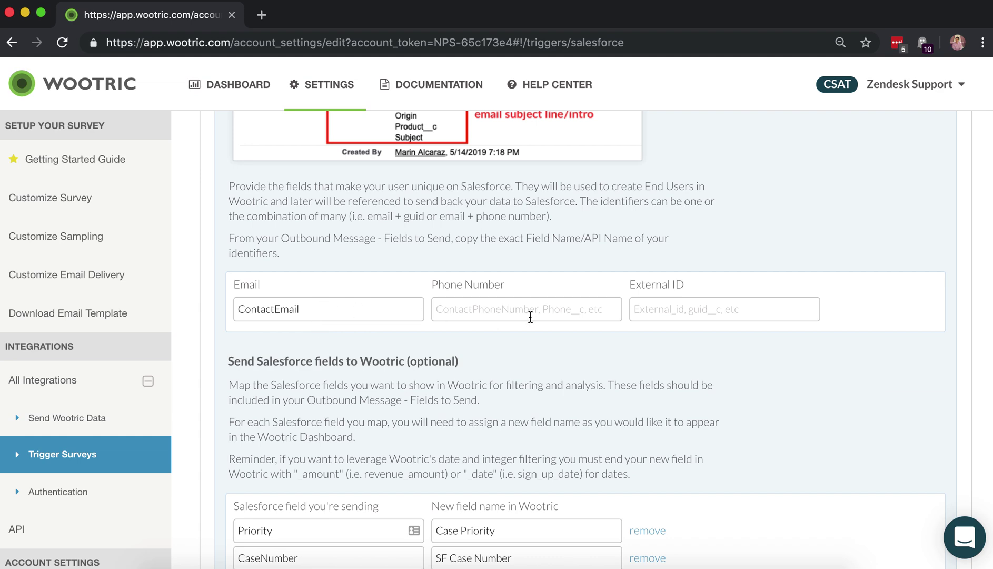
scroll(509, 307, down, 4)
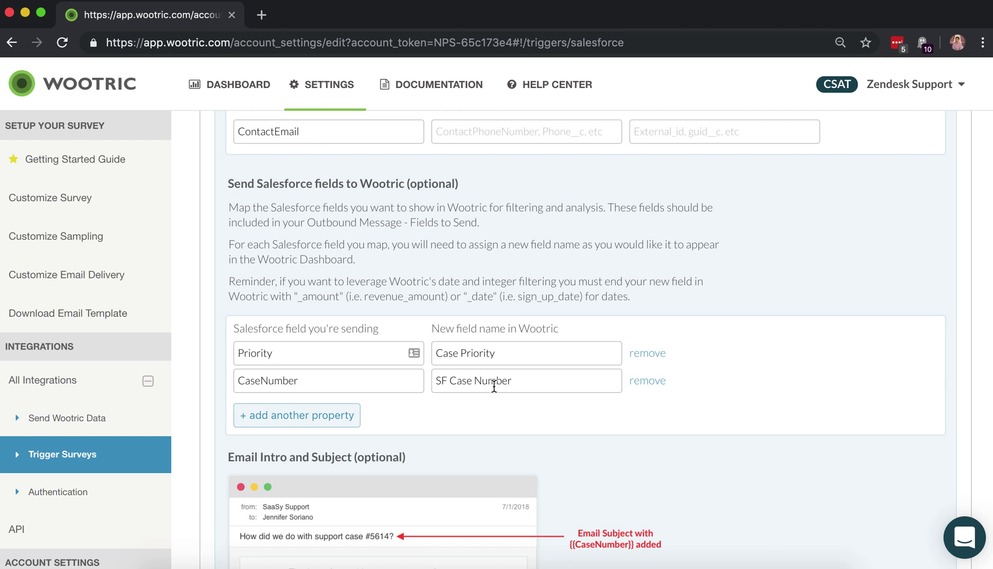
scroll(494, 387, down, 3)
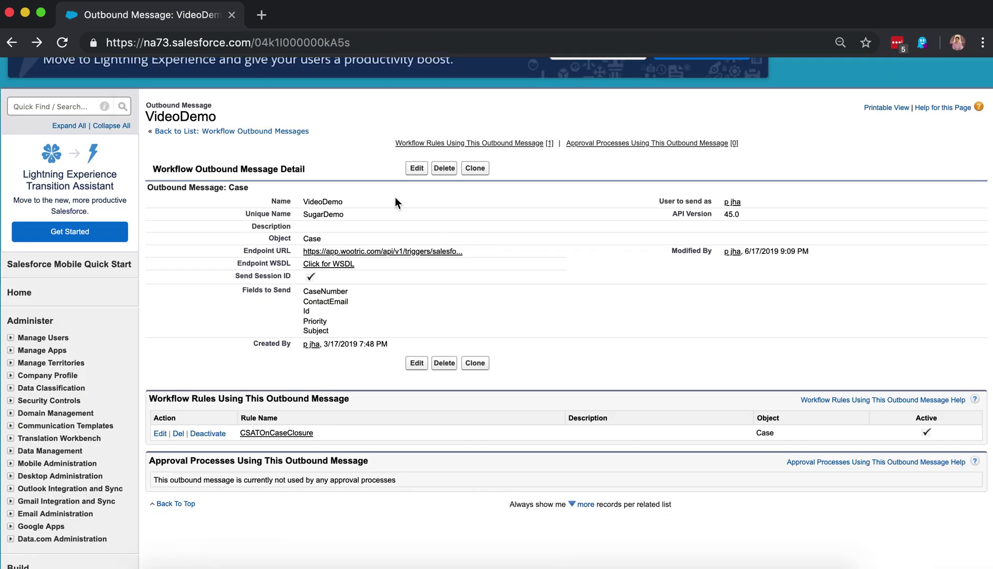
From the Cases list, open 'Order tracking not visible' (00001042) and choose Close Case
scroll(395, 197, up, 3)
click(294, 119)
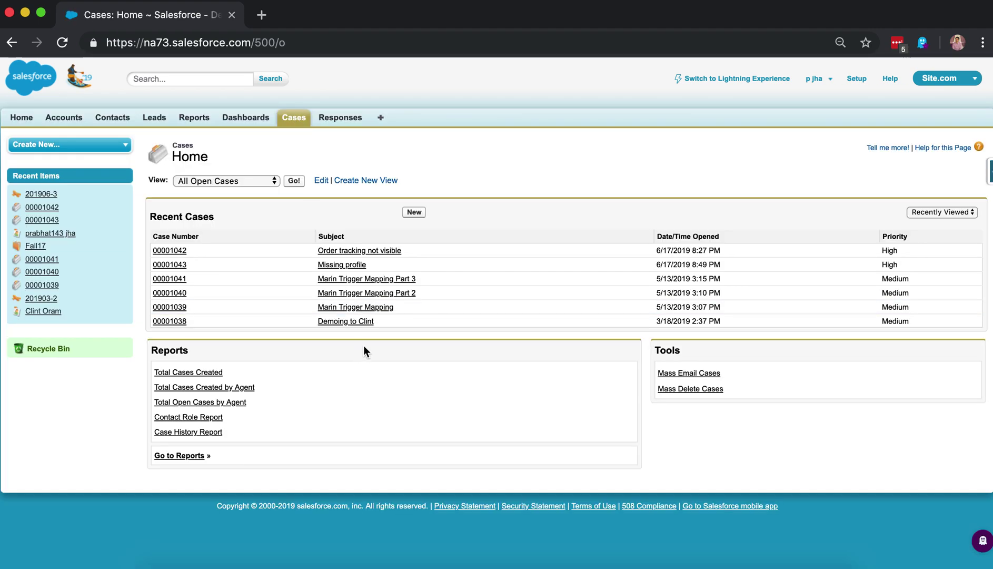
click(343, 252)
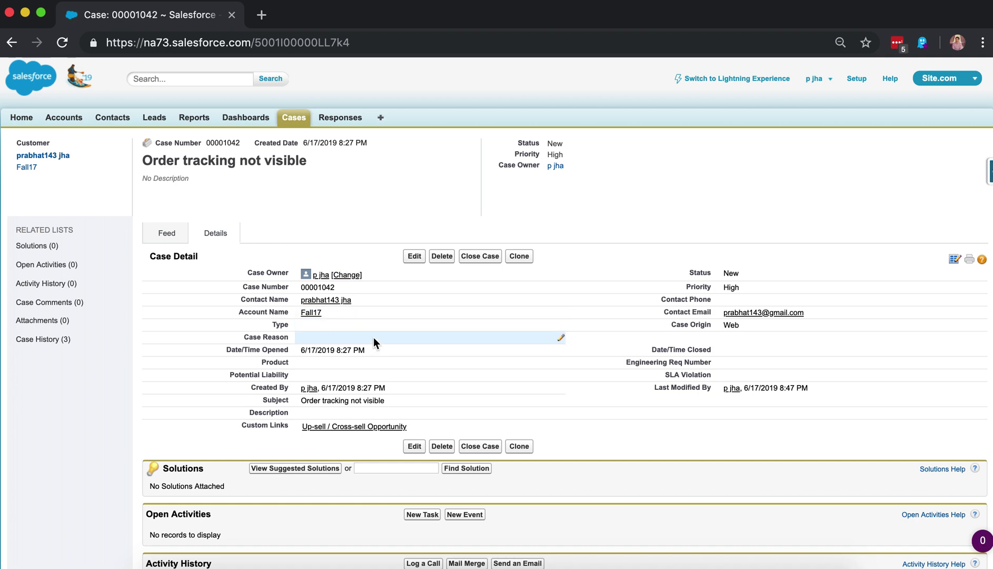
mouse_move(321, 305)
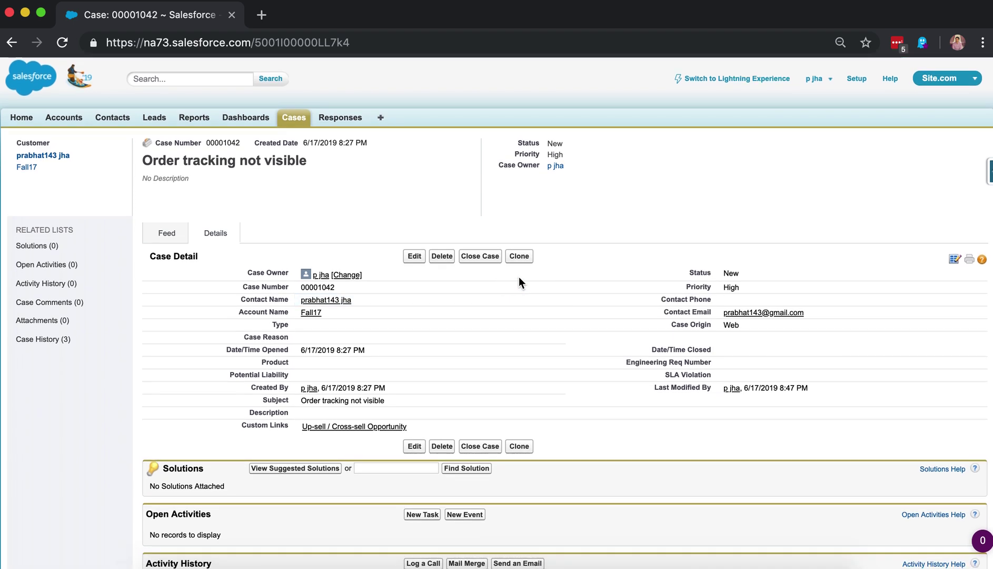
click(484, 258)
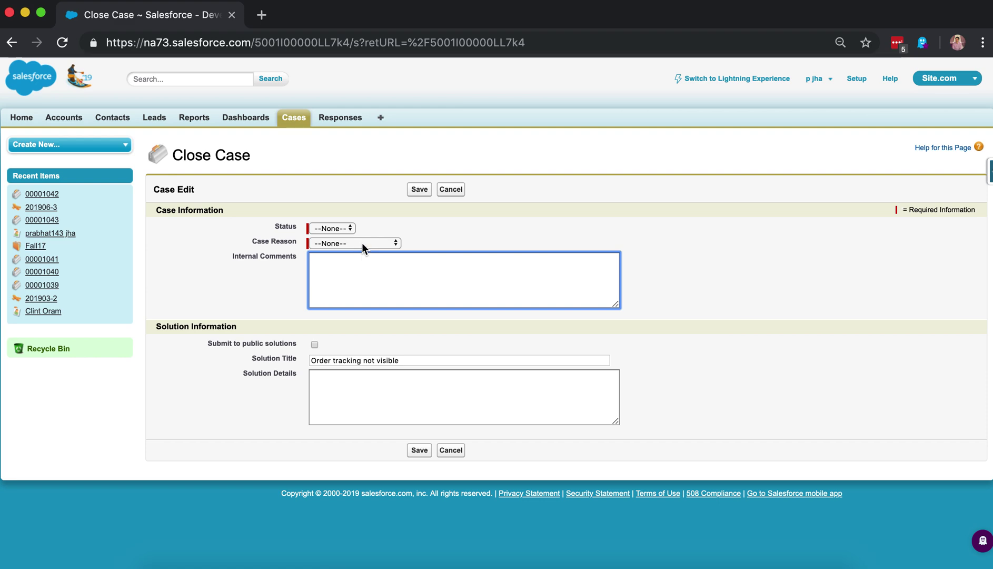
On the Close Case page, set Case Reason to Performance and Status to Closed, and save
click(362, 243)
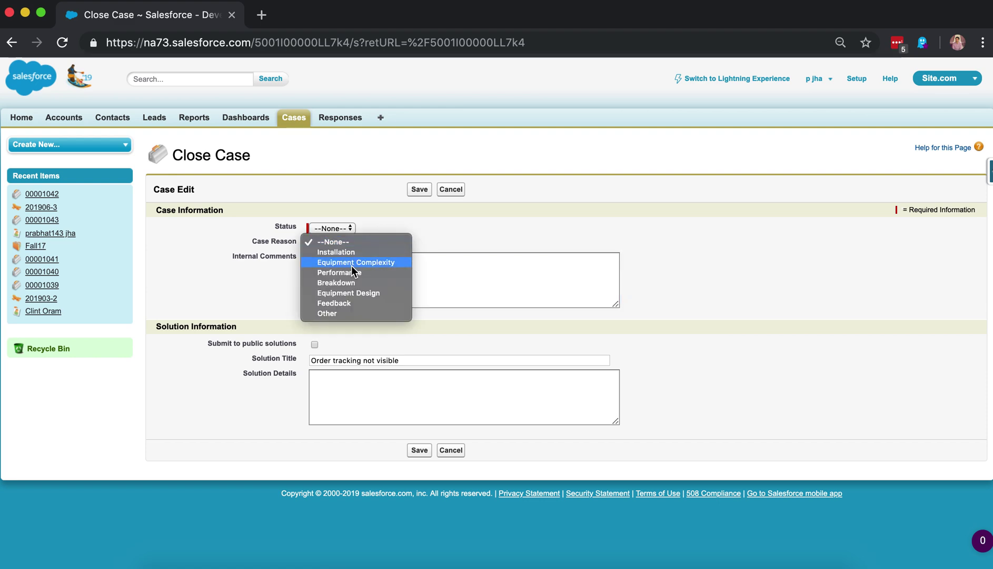
click(350, 270)
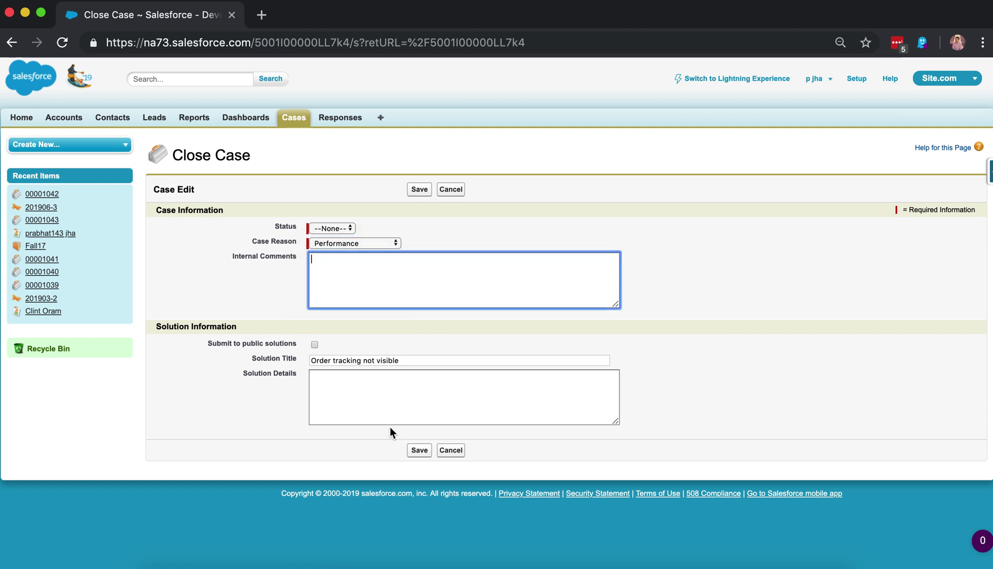
click(420, 451)
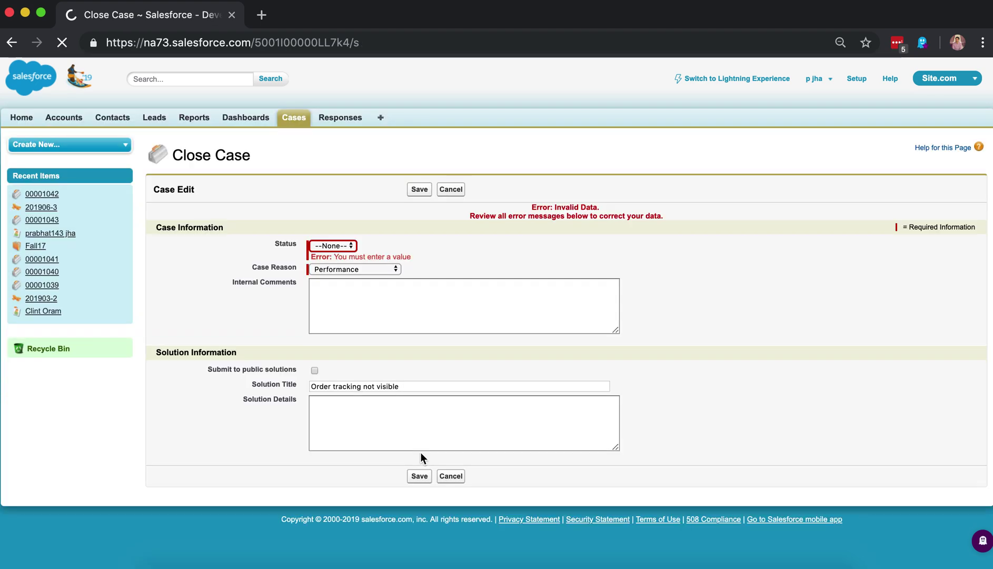
click(333, 246)
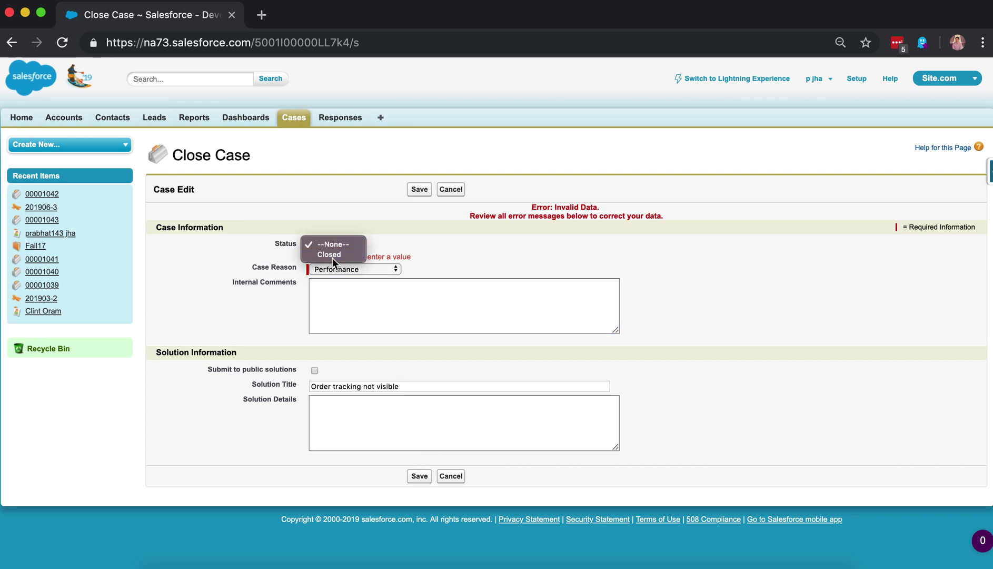
click(332, 257)
click(415, 476)
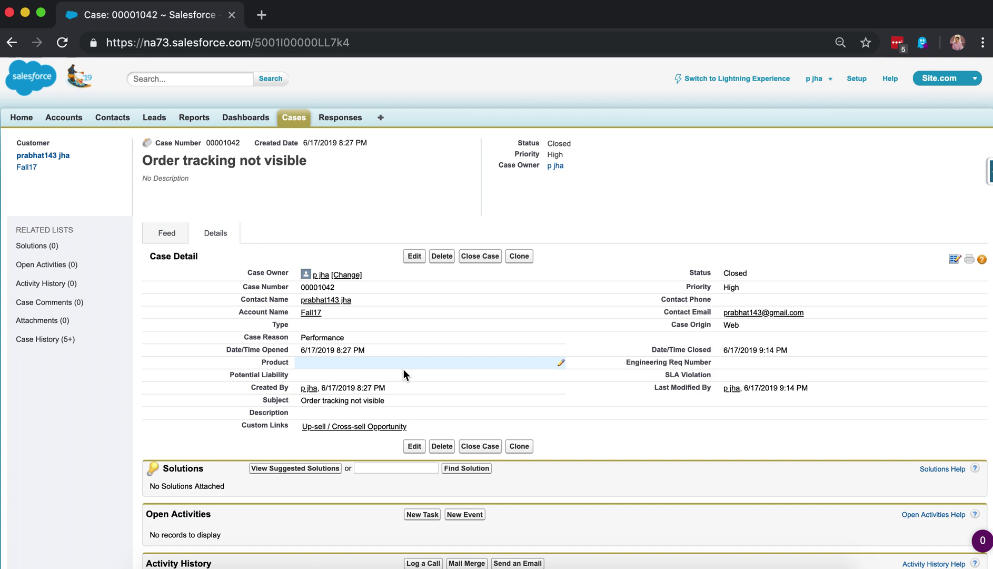
key(super+grave)
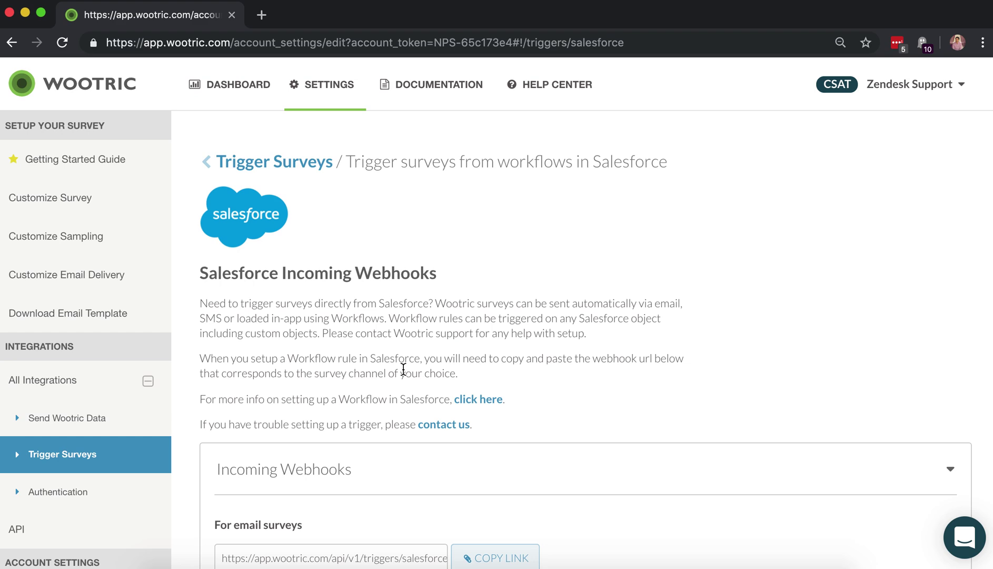
Read through the Xoom Support CSAT survey email 'Feedback for 00001043' in Gmail
key(super+grave)
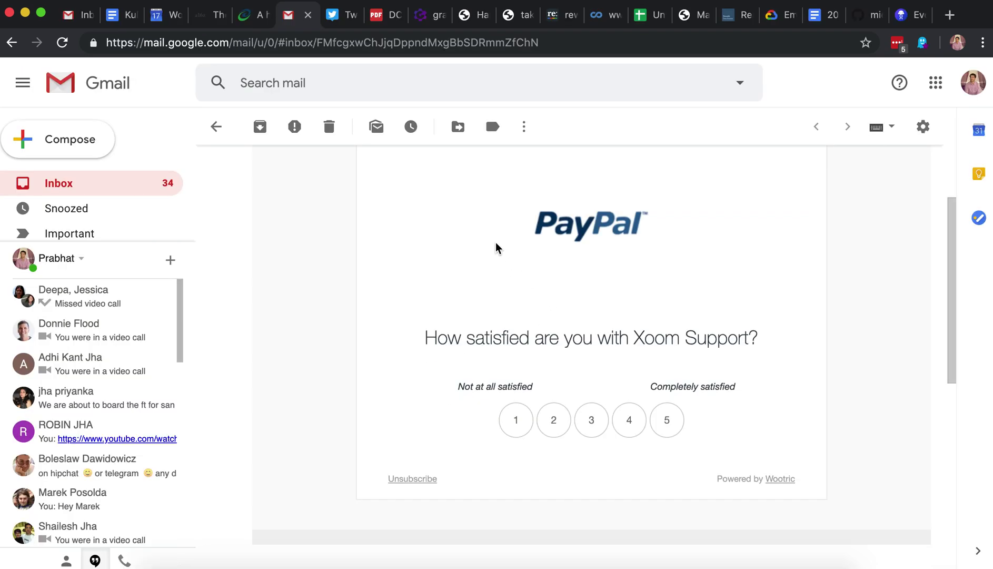
scroll(450, 244, up, 5)
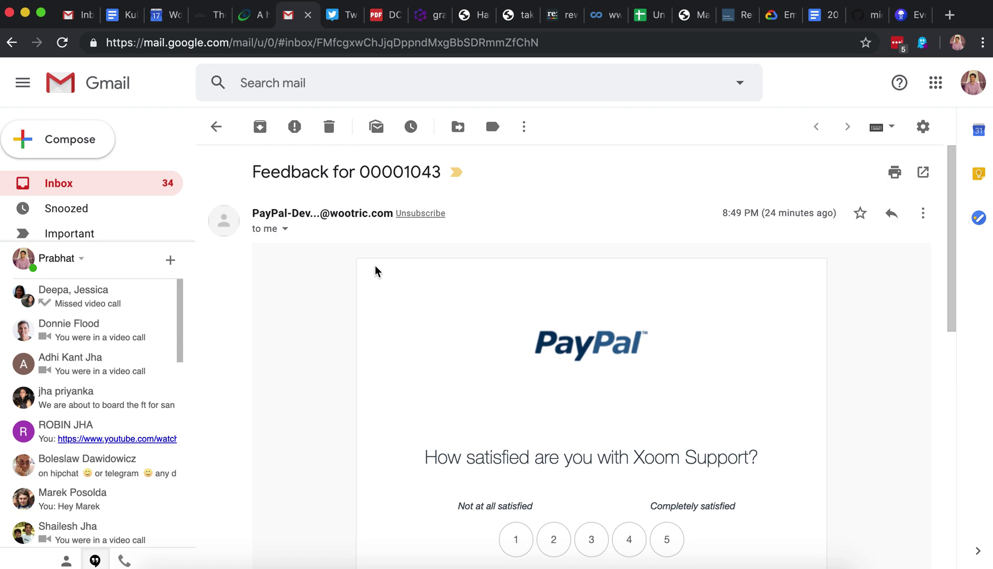
scroll(370, 286, down, 2)
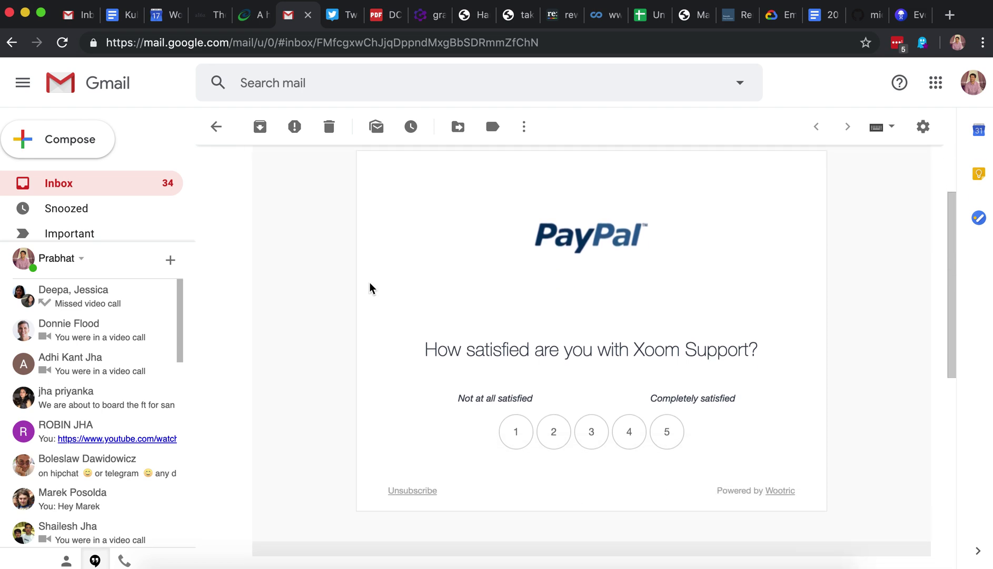
scroll(399, 296, down, 1)
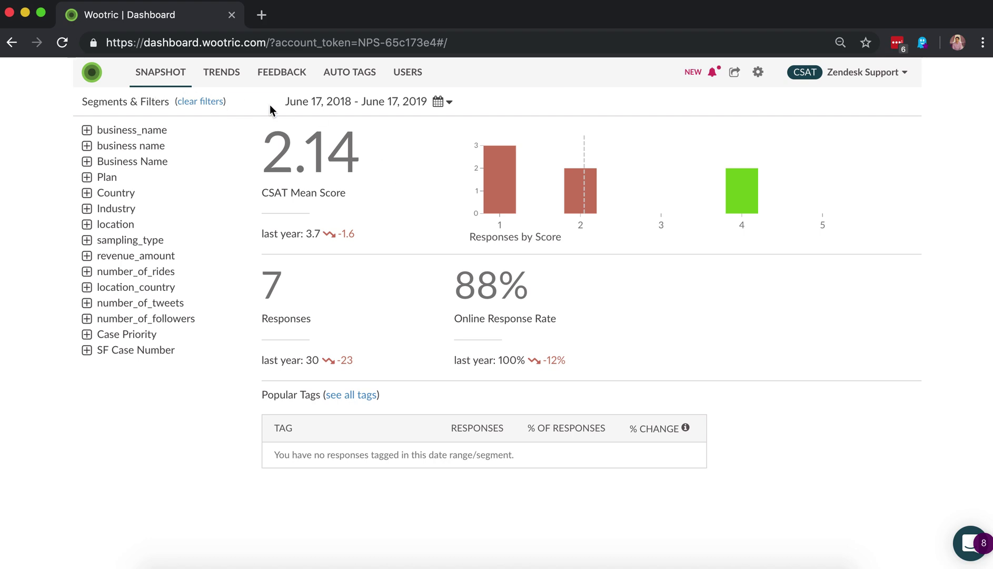
Show Wootric's Feedback page with the 7 CSAT responses and their comments
click(278, 79)
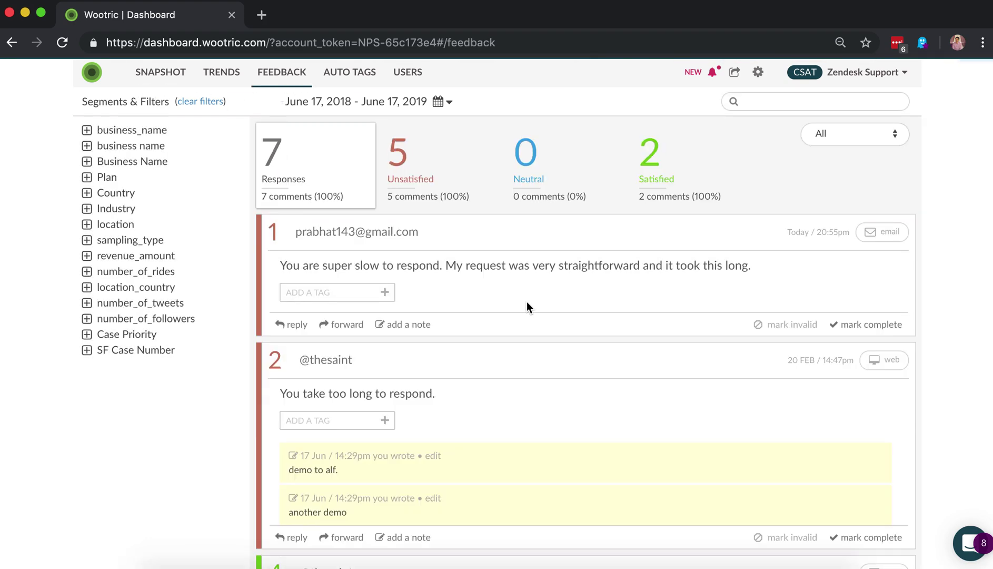
mouse_move(388, 233)
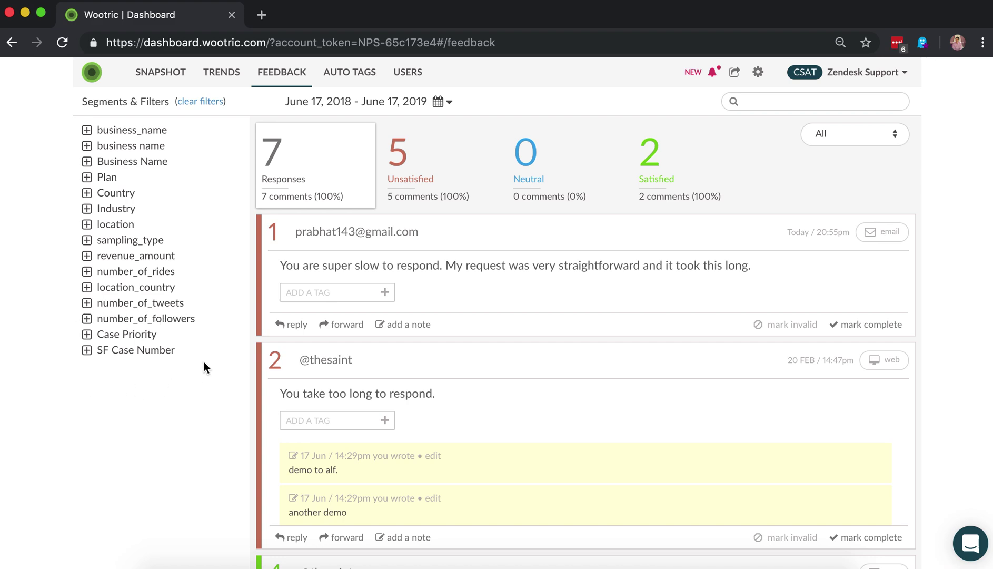
Expand the SF Case Number and Case Priority filters and keep only High-priority responses
click(87, 351)
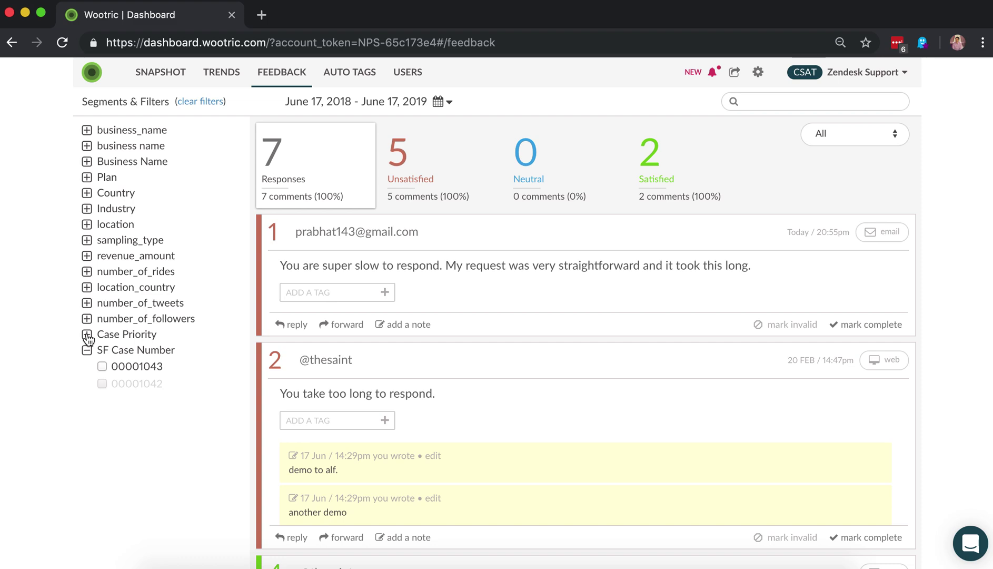
click(87, 335)
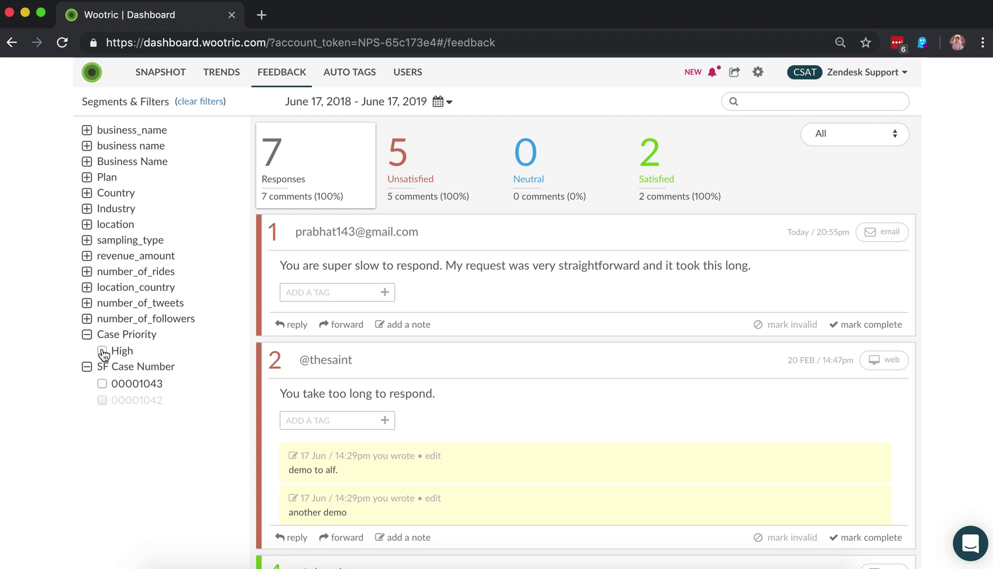
click(102, 352)
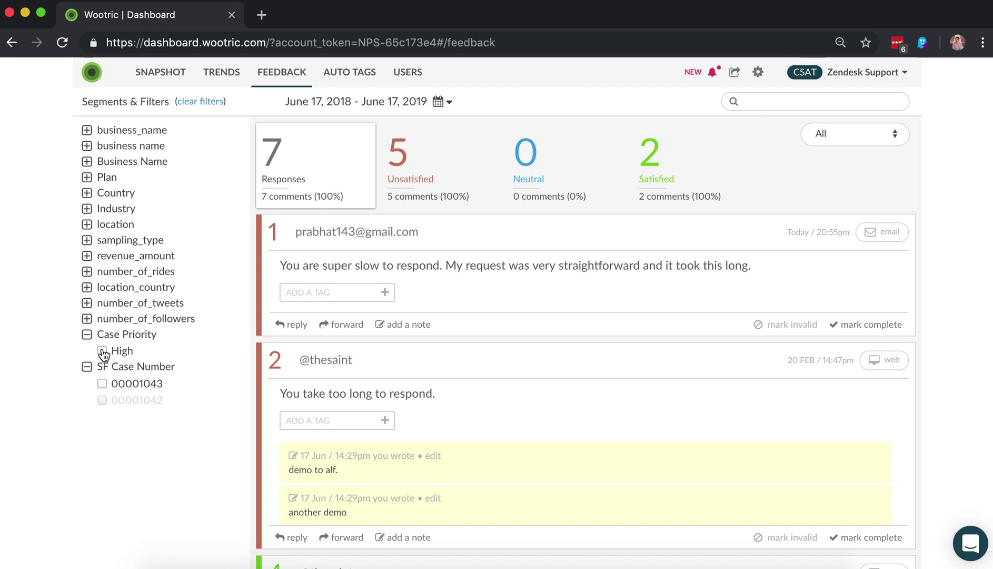